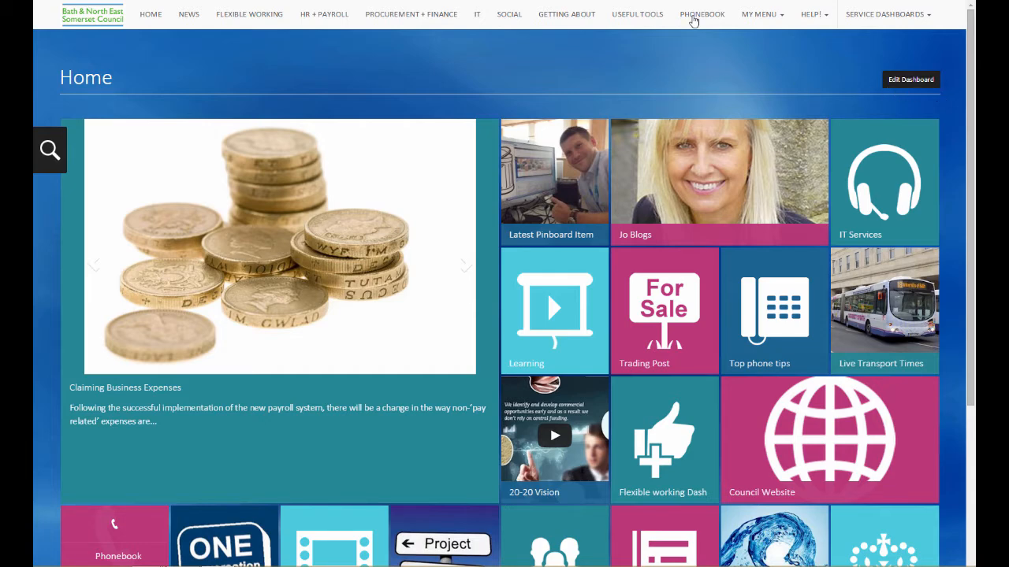
- Open the phonebook and filter the staff list by the Bath Register Office department and the Guildhall location
click(693, 16)
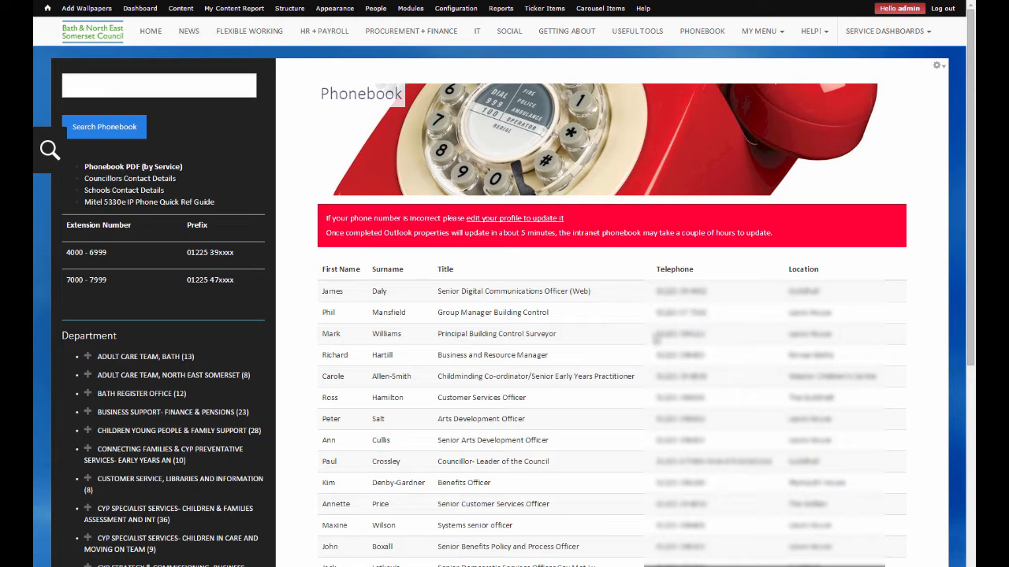
drag(654, 337, 709, 335)
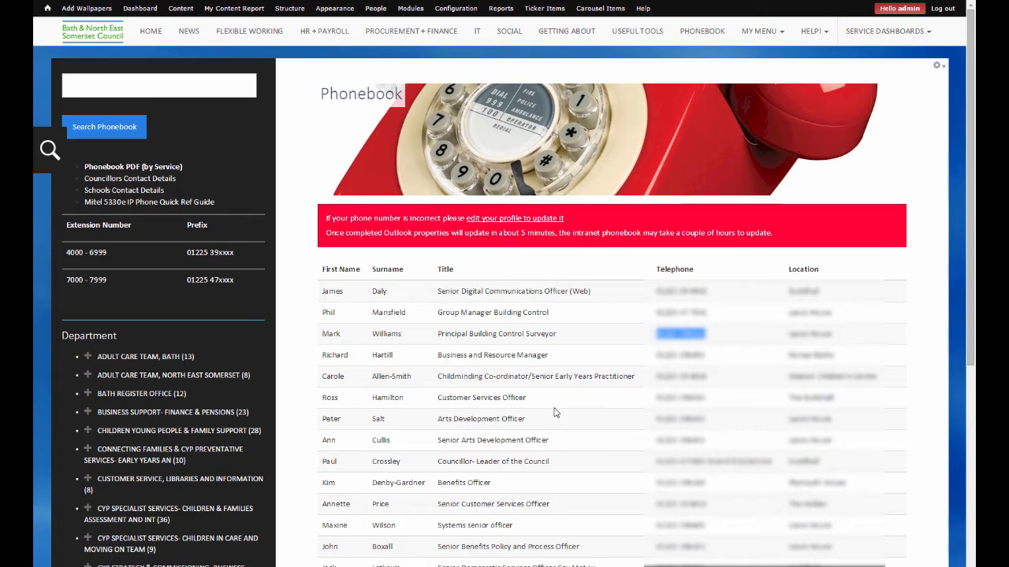
click(331, 323)
scroll(331, 323, down, 1)
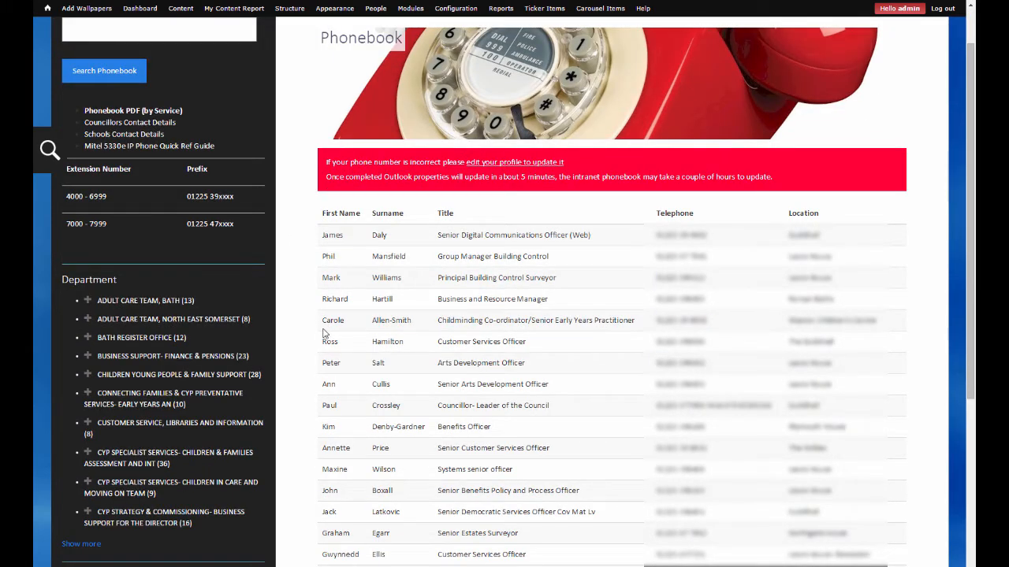
scroll(316, 334, down, 3)
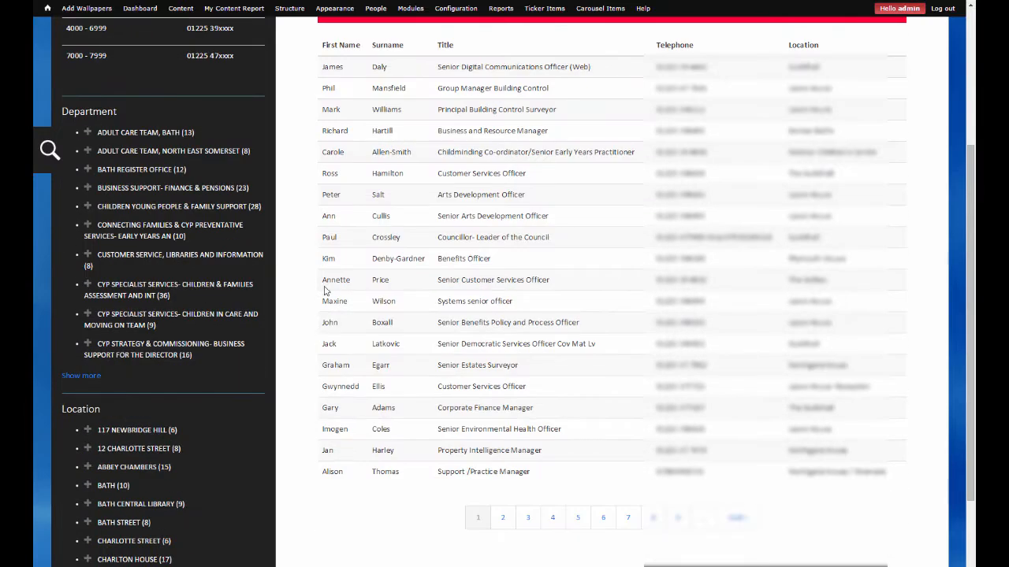
click(154, 174)
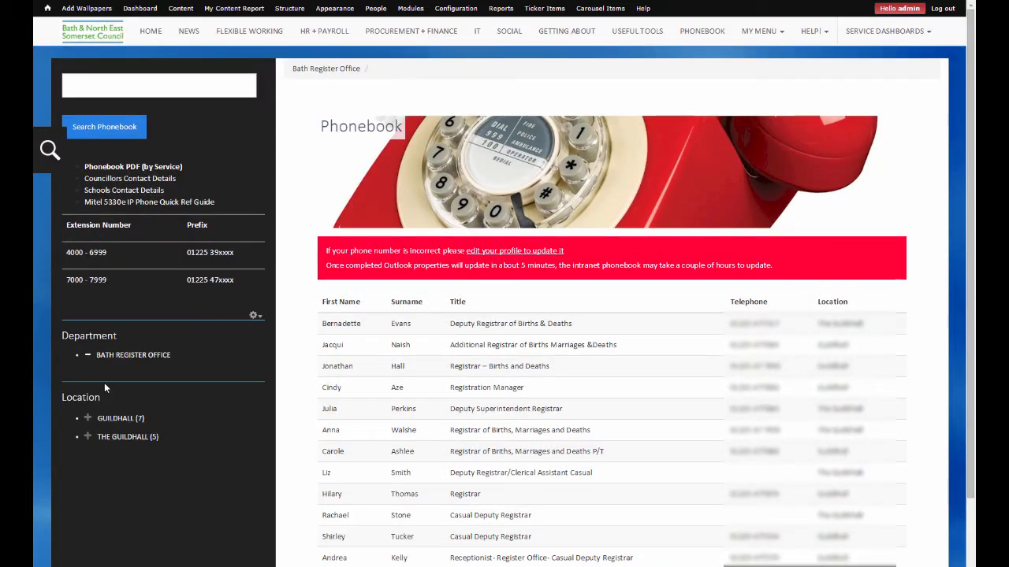
click(123, 420)
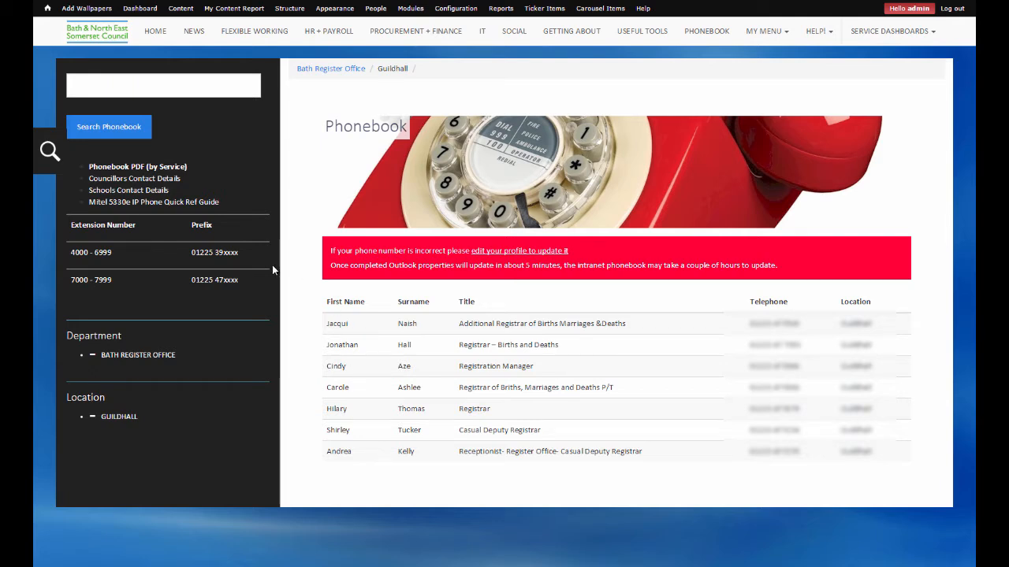
- Search the intranet for "tax" and look through the search results
click(49, 151)
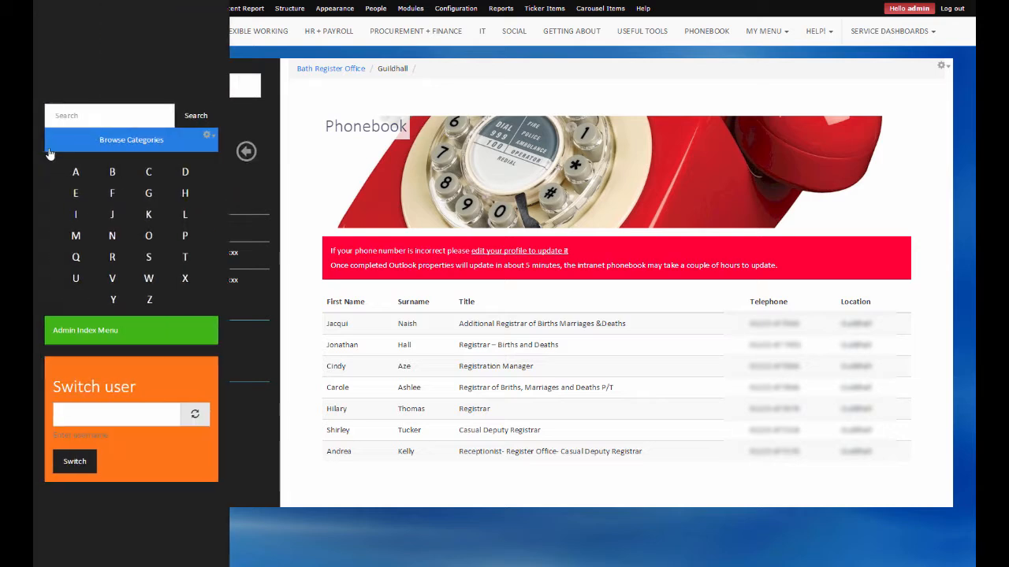
click(65, 114)
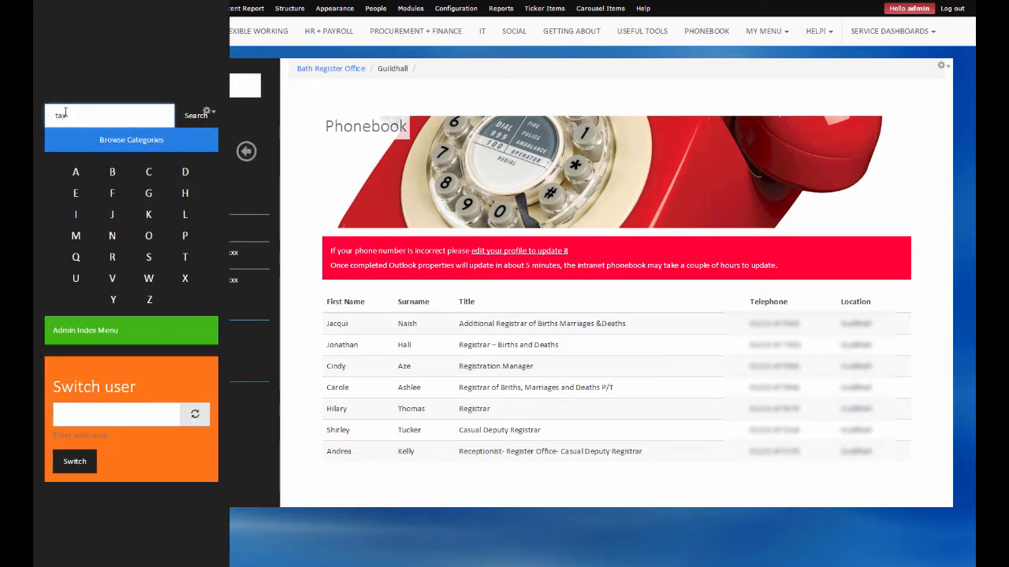
key(Return)
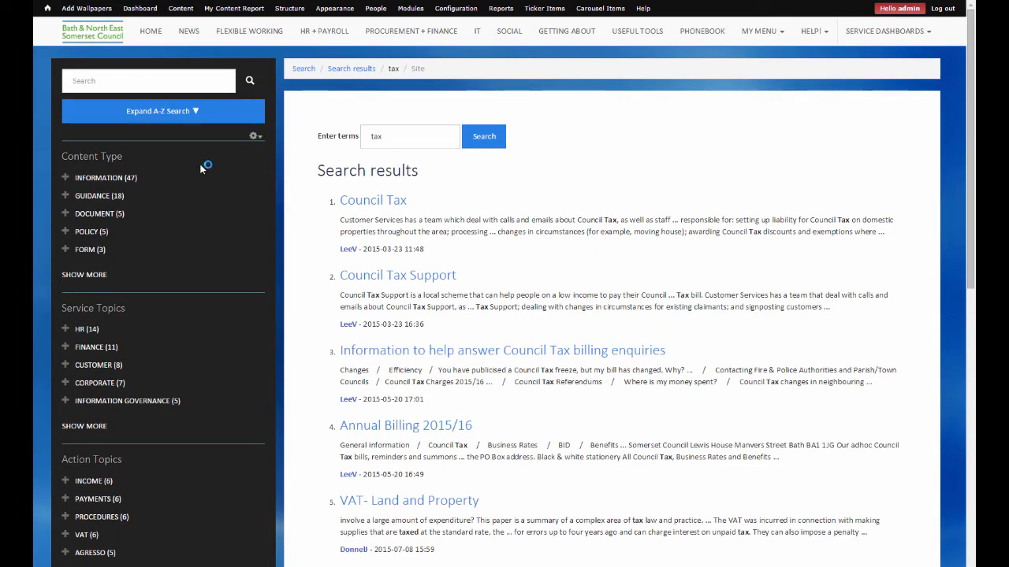
scroll(307, 234, down, 5)
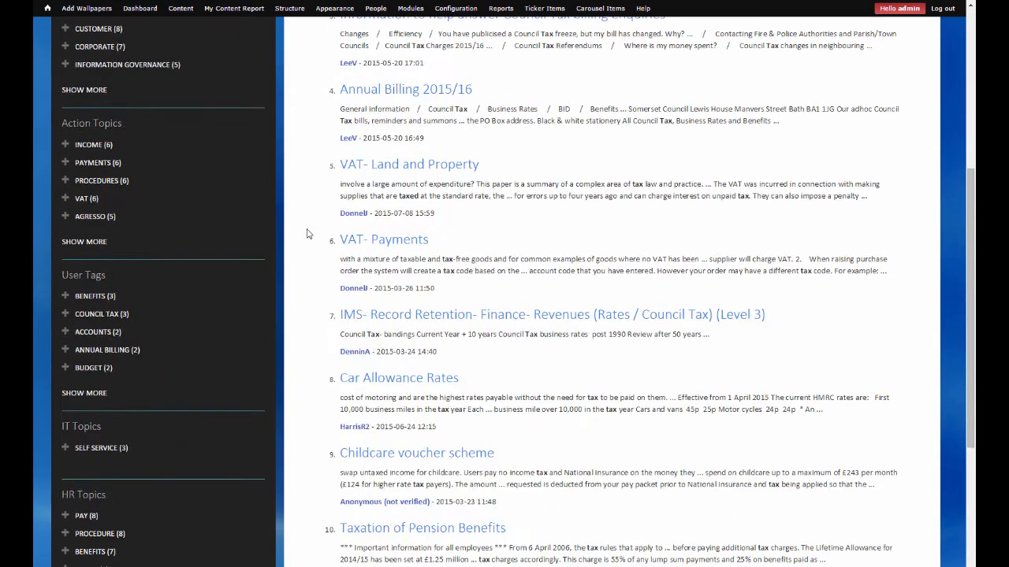
scroll(307, 233, up, 5)
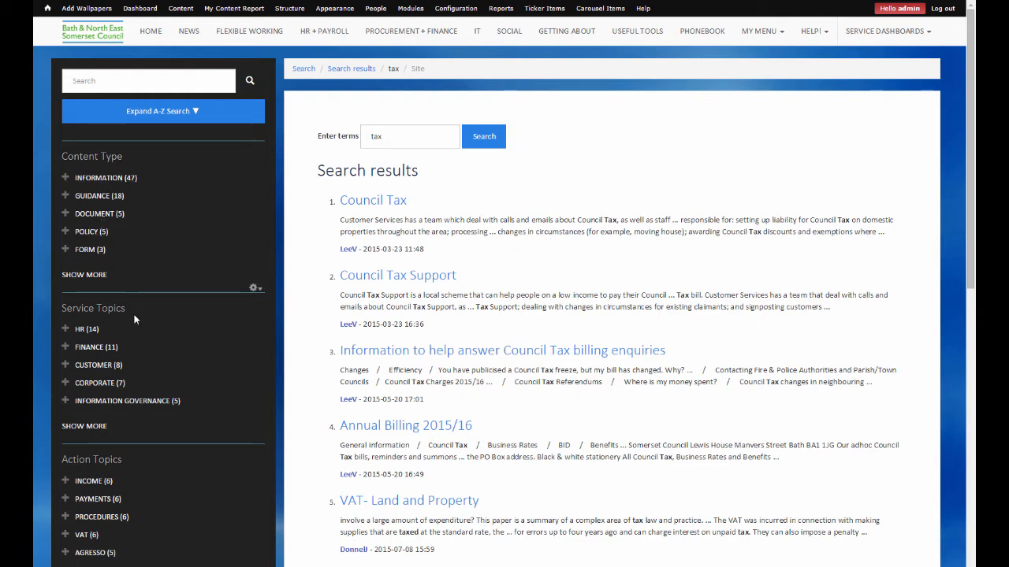
- Narrow the tax search results to the Guidance content type and the Corporate service topic
click(93, 199)
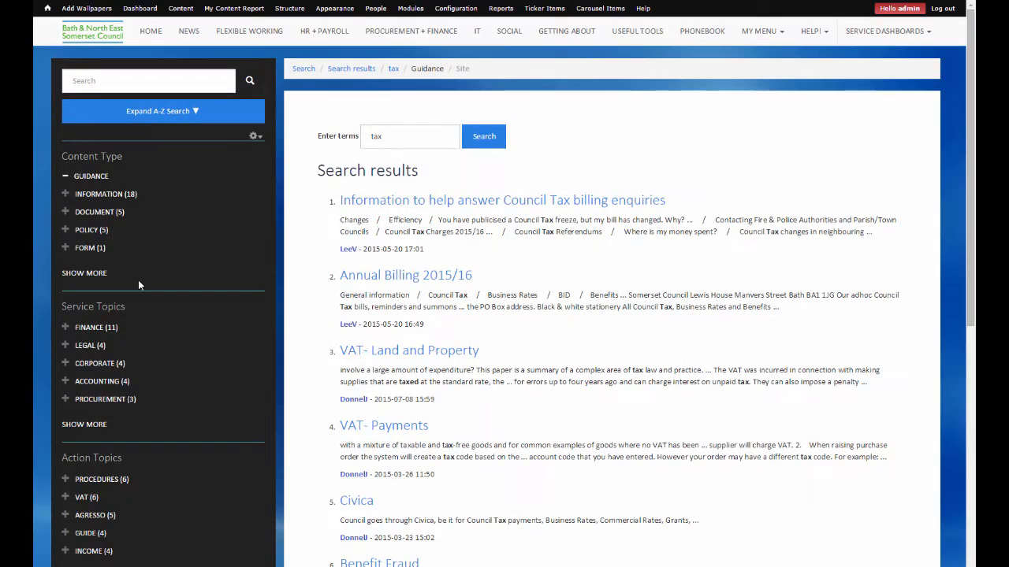
click(105, 365)
scroll(165, 370, down, 2)
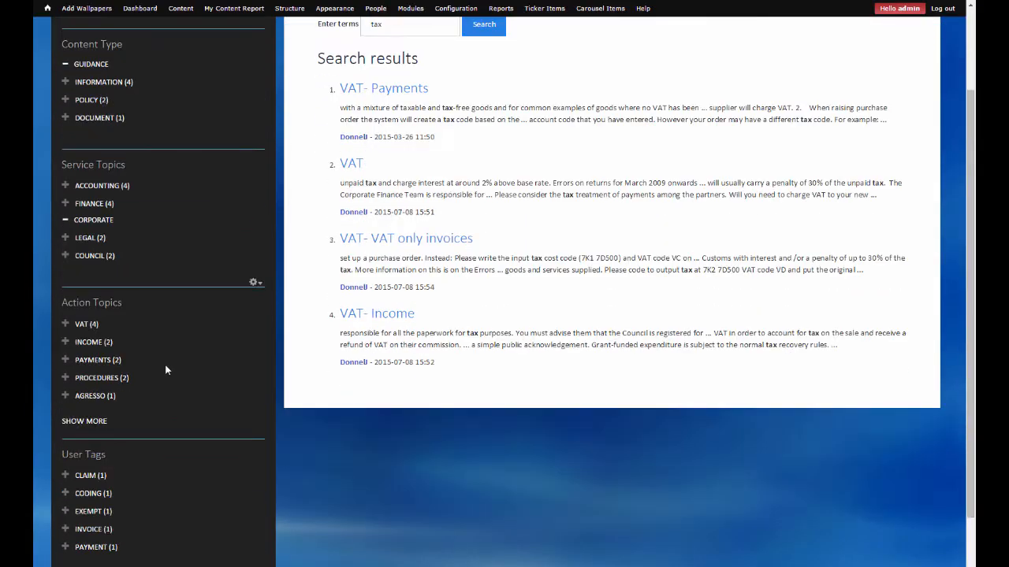
scroll(134, 394, down, 1)
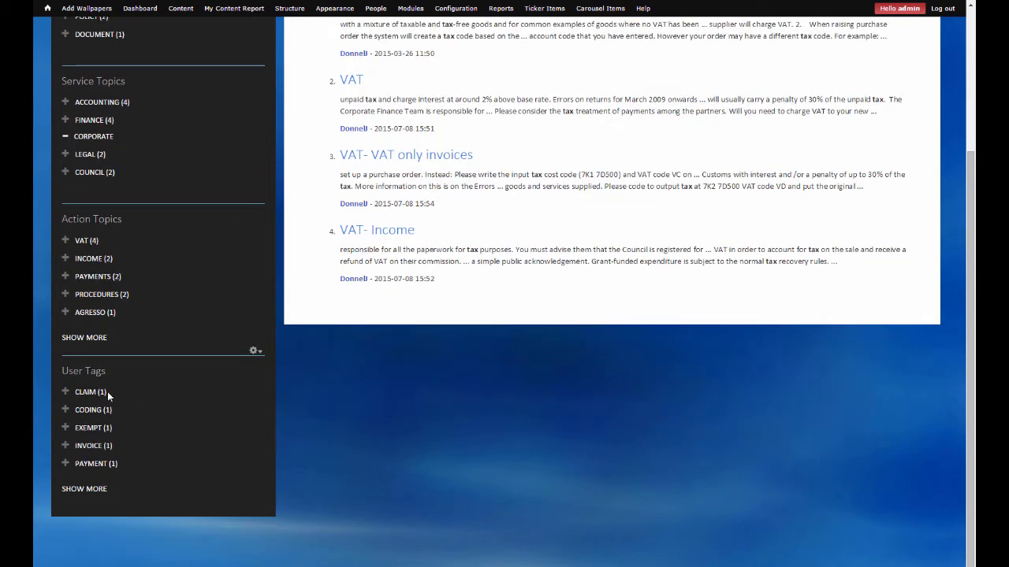
scroll(157, 439, up, 2)
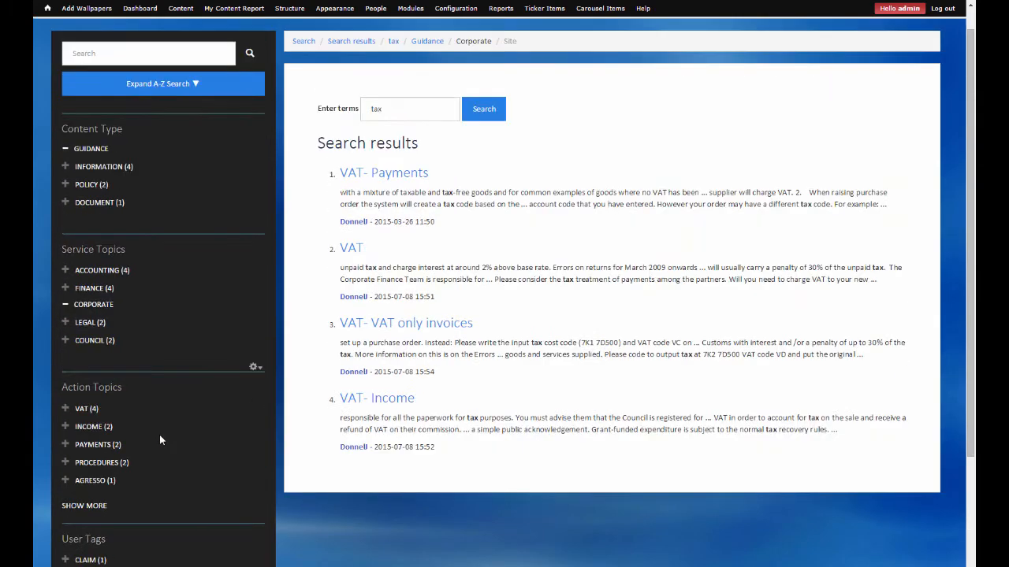
- Open the VAT page from the results for editing and go to its content type tags
click(351, 250)
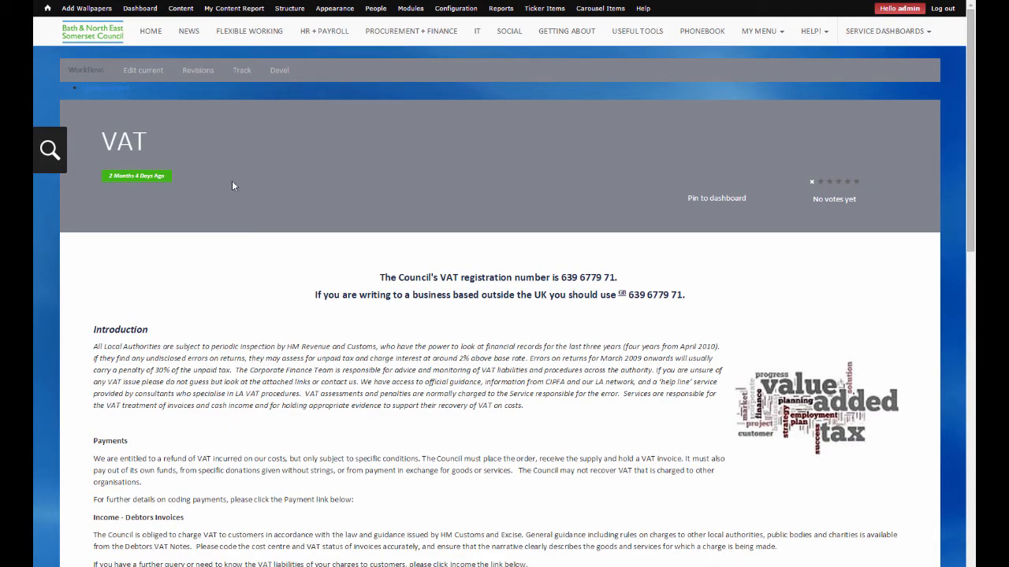
click(165, 80)
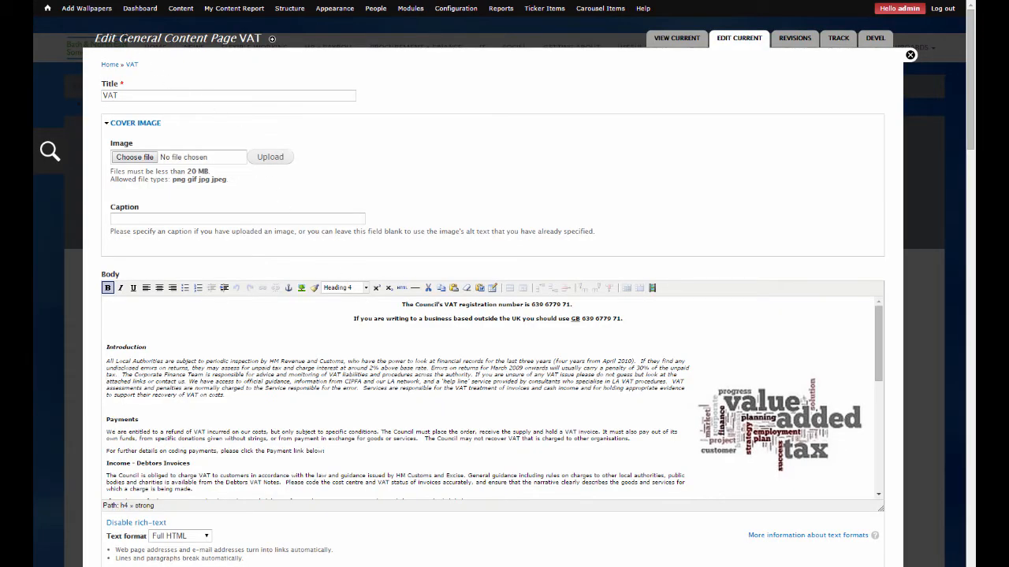
drag(119, 38, 234, 38)
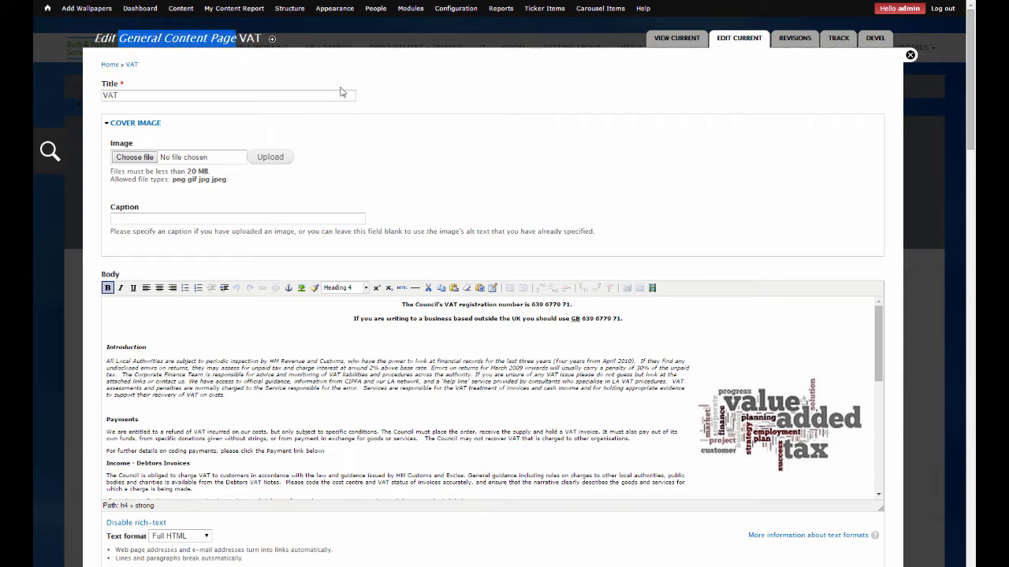
click(399, 94)
drag(971, 84, 974, 378)
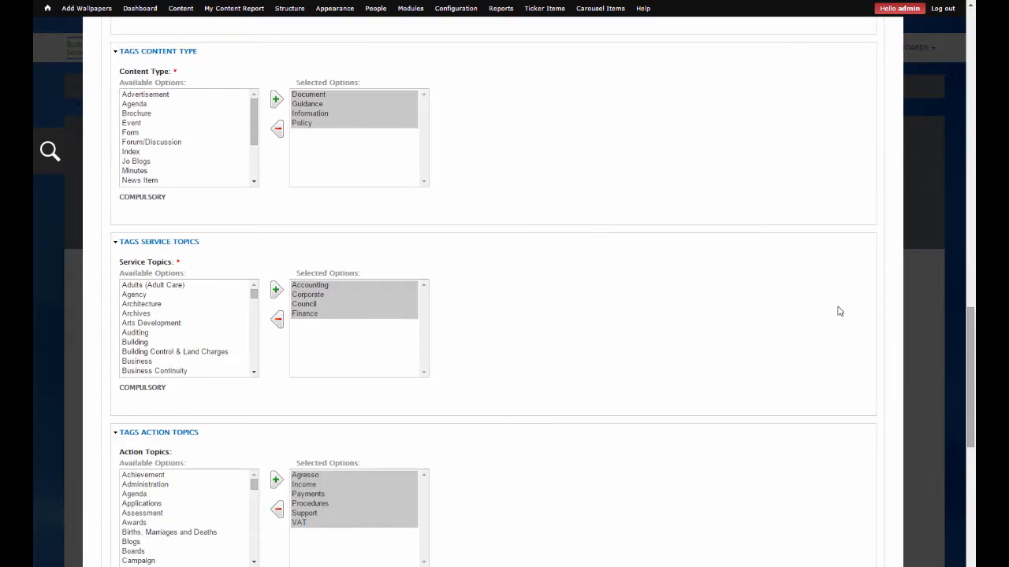
- Try adding Form to the VAT page's content type tags and take it out again
click(175, 133)
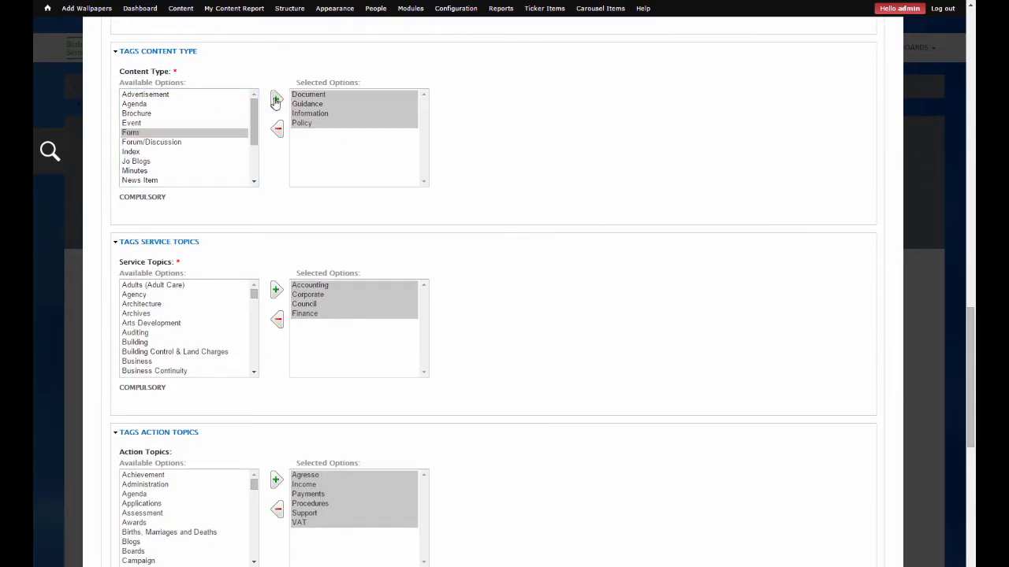
click(276, 99)
click(277, 130)
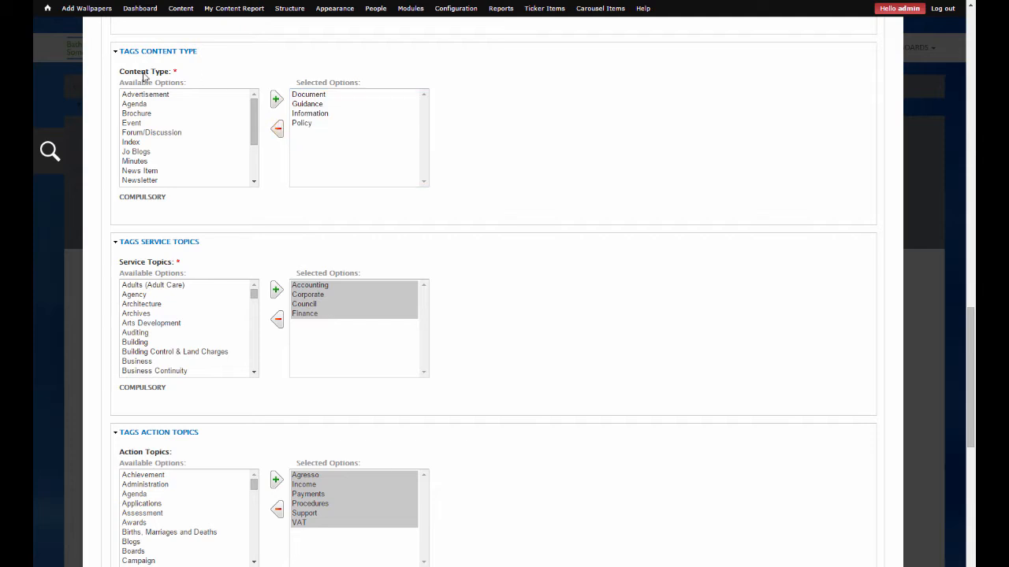
- Examine the VAT page's service topics, action topics and user tags
scroll(131, 265, down, 4)
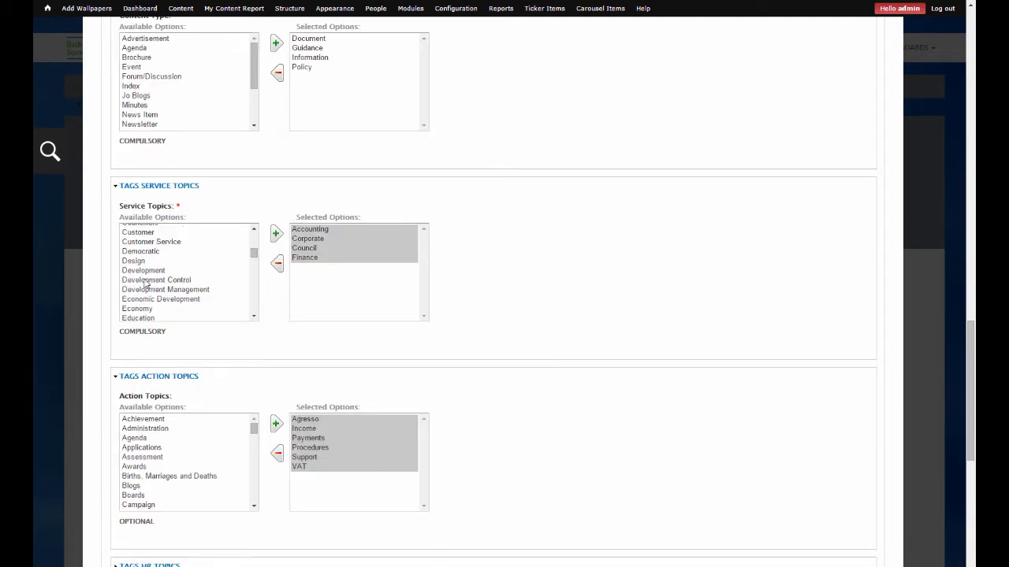
scroll(492, 400, down, 3)
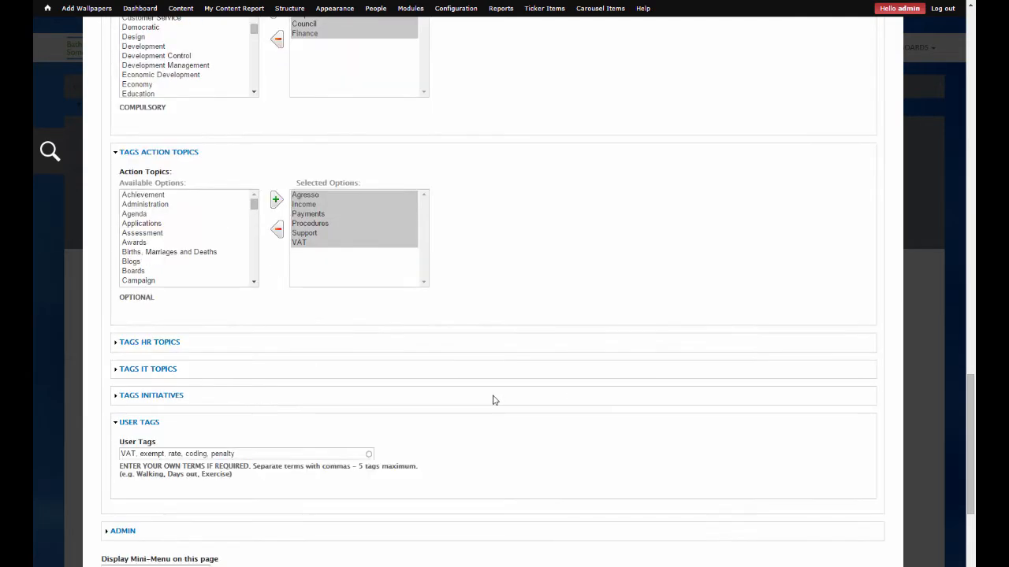
click(336, 450)
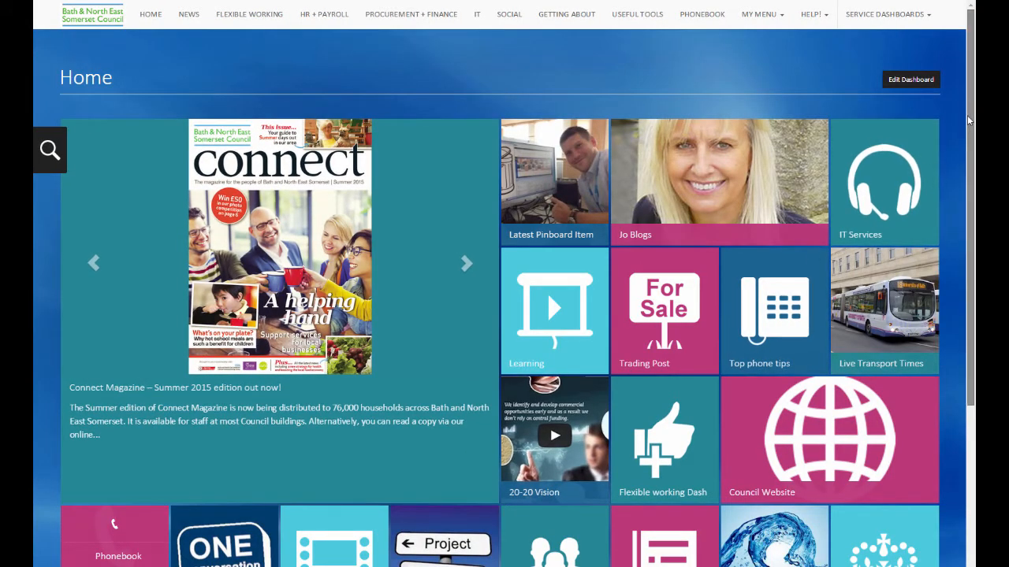
- Open the Learning tile from the home dashboard and return to the home dashboard
scroll(965, 237, down, 2)
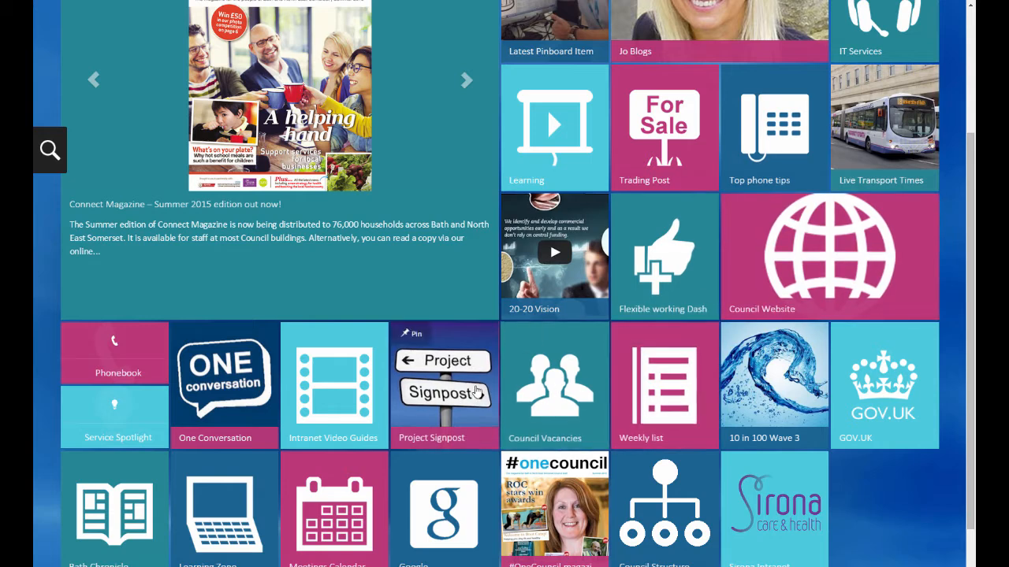
click(548, 143)
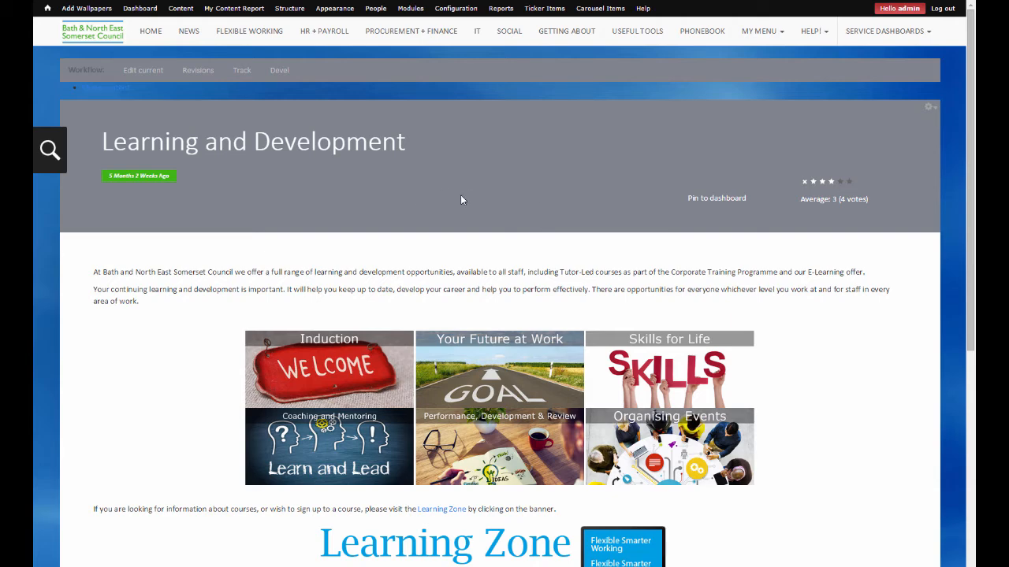
key(alt+Left)
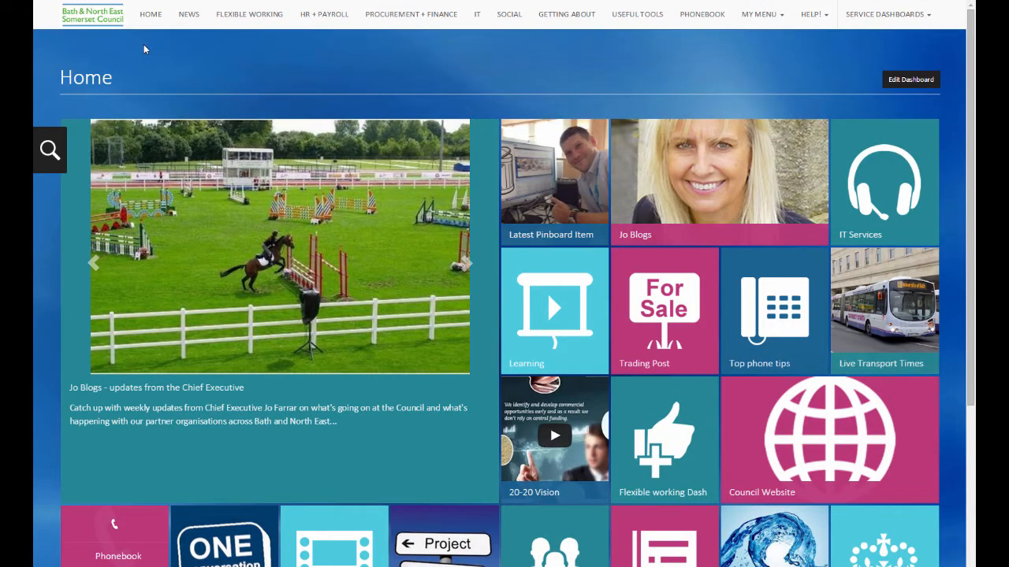
- View the HR + Payroll dashboard and switch to the Democratic Services service dashboard
click(313, 16)
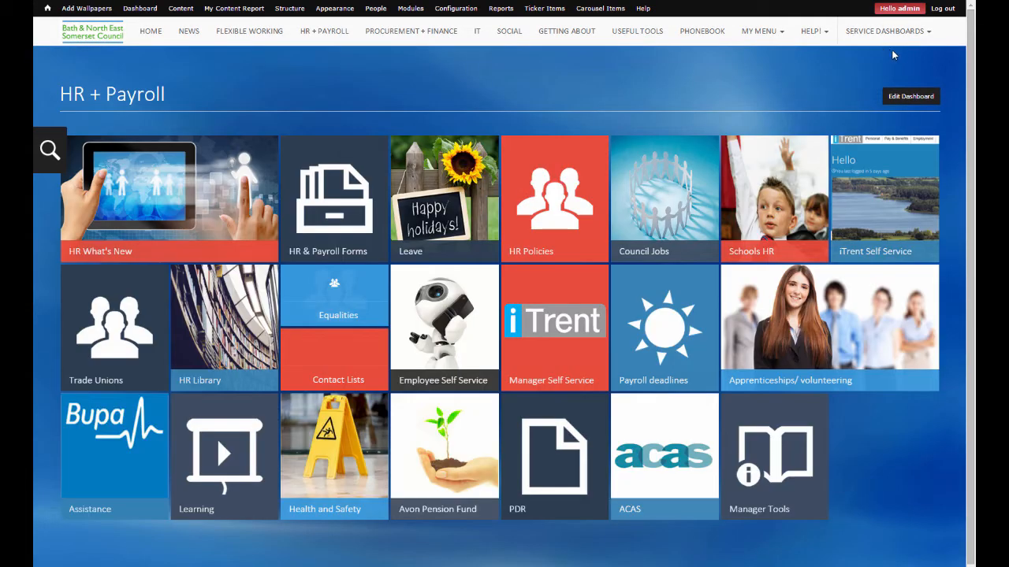
click(921, 38)
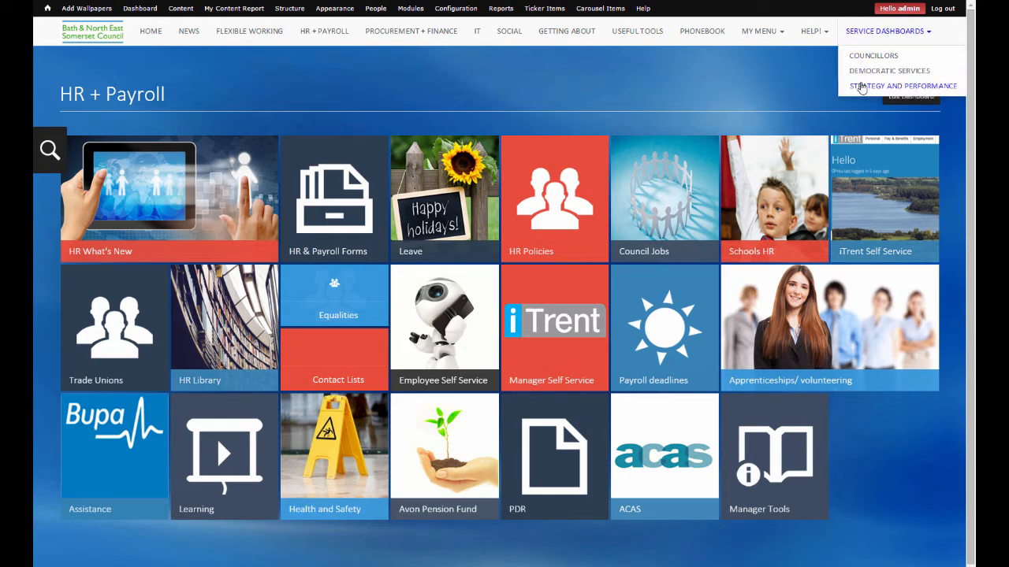
click(867, 74)
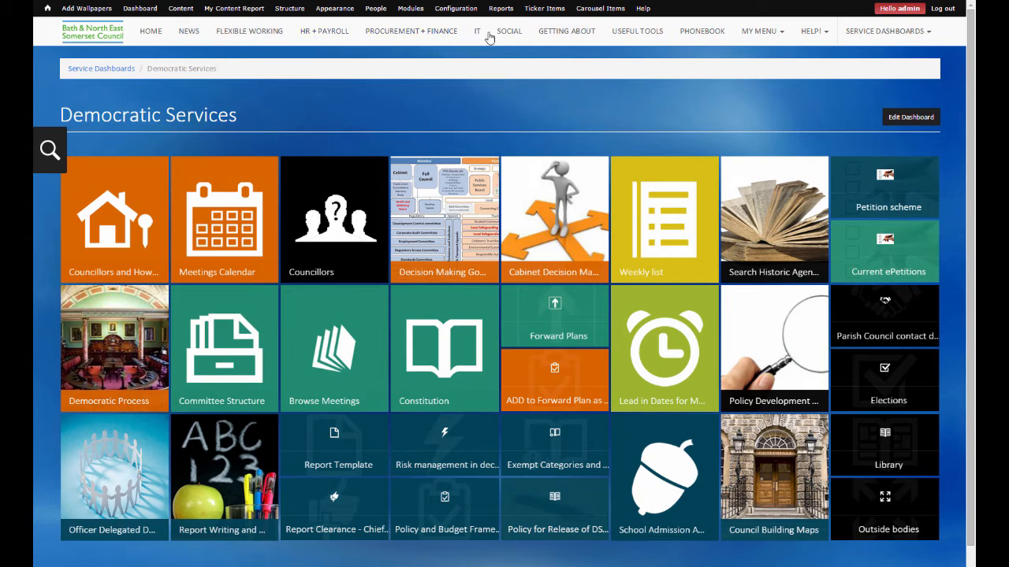
- Open My Dashboard and check its pinned content tile
mouse_move(765, 33)
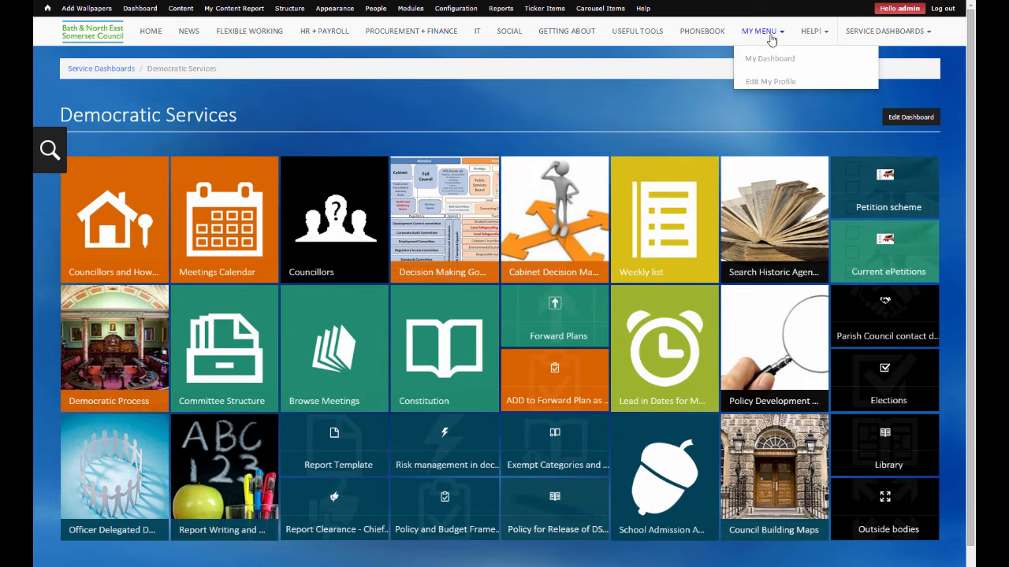
click(766, 60)
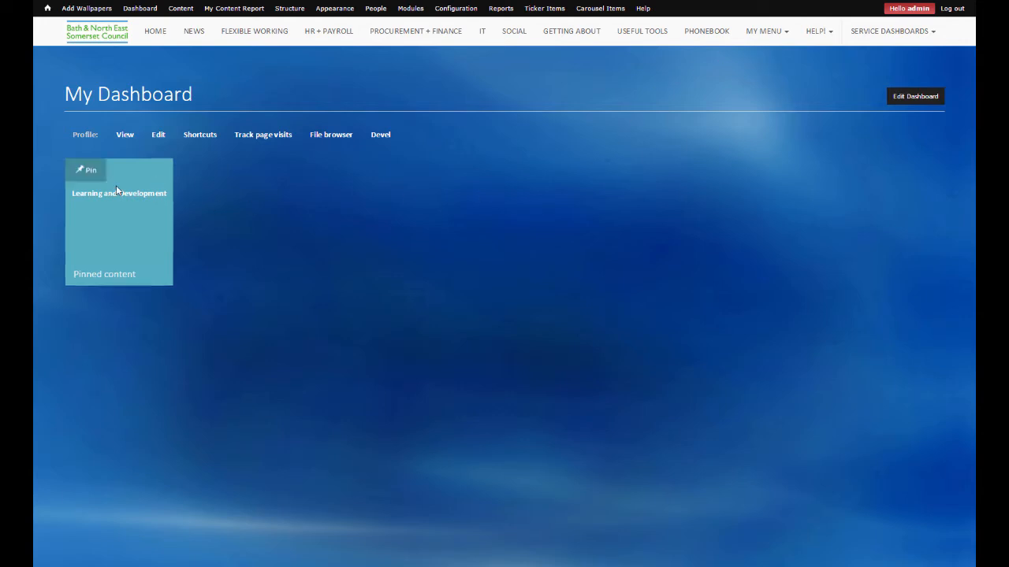
mouse_move(138, 186)
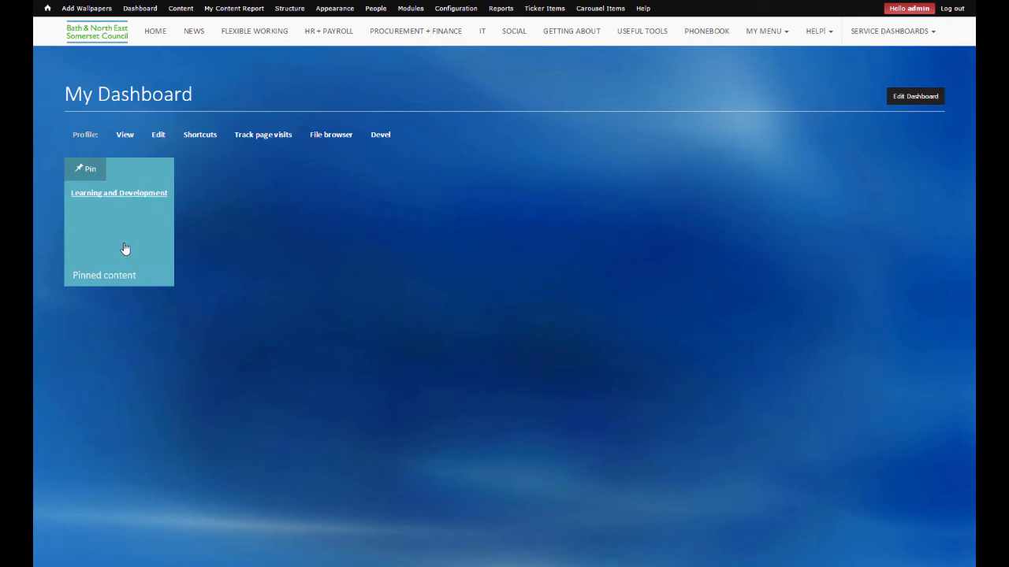
- Pin the Leave tile from the HR + Payroll dashboard to My Dashboard
click(331, 38)
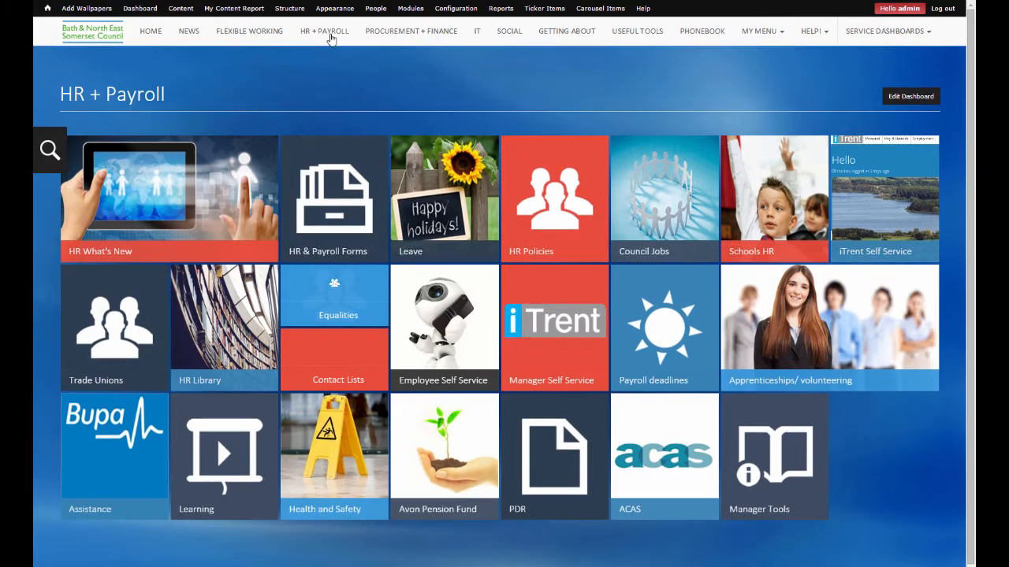
mouse_move(426, 198)
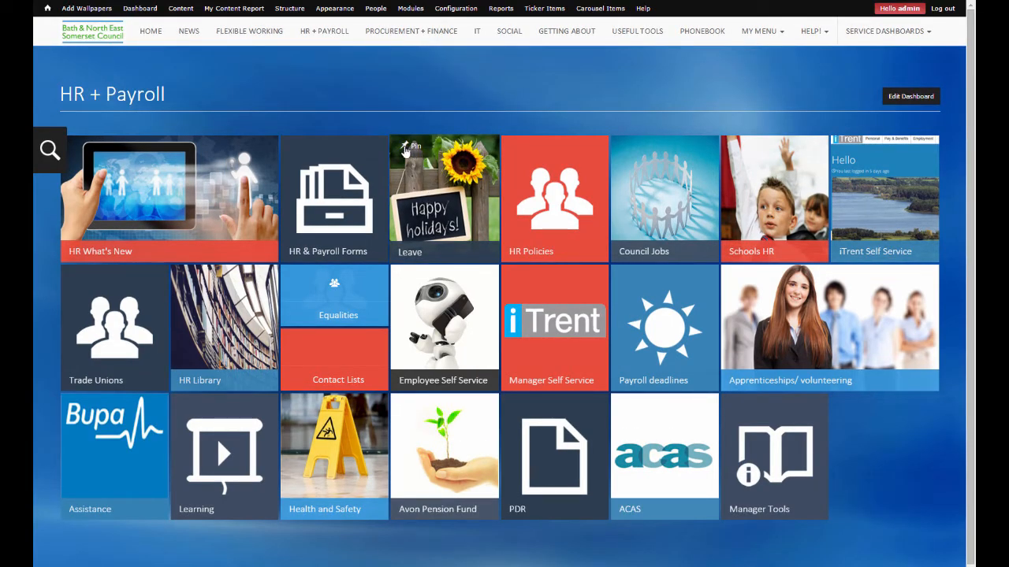
click(405, 148)
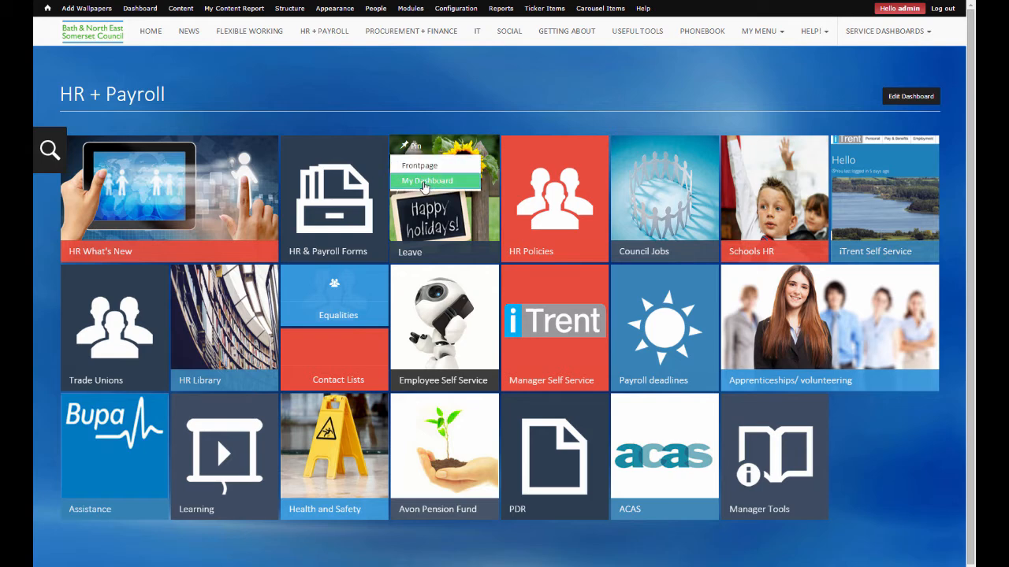
click(425, 180)
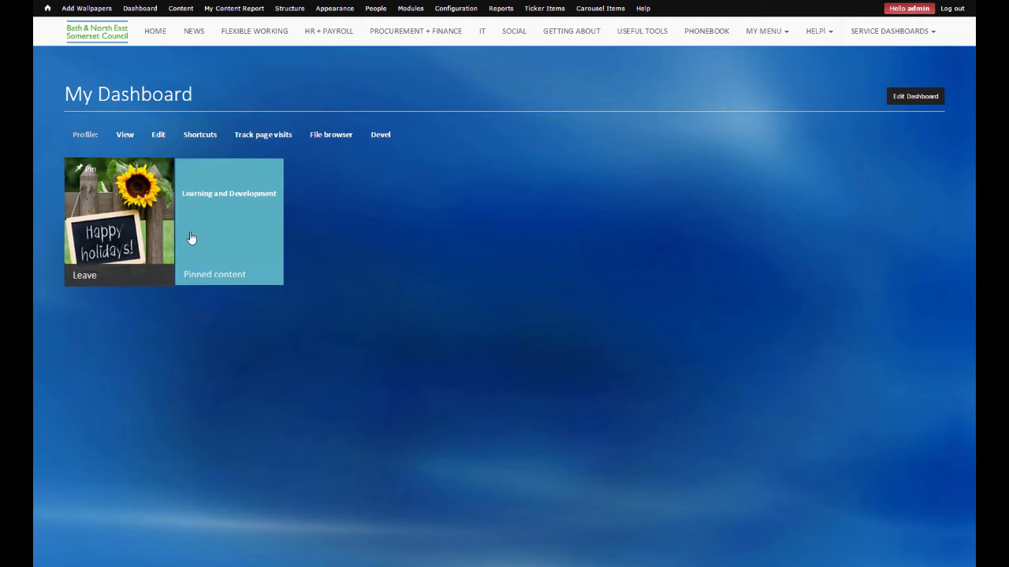
- In My Dashboard's edit mode, move the Leave tile to slot 2 and the Learning and Development pinned tile to slot 3
click(890, 104)
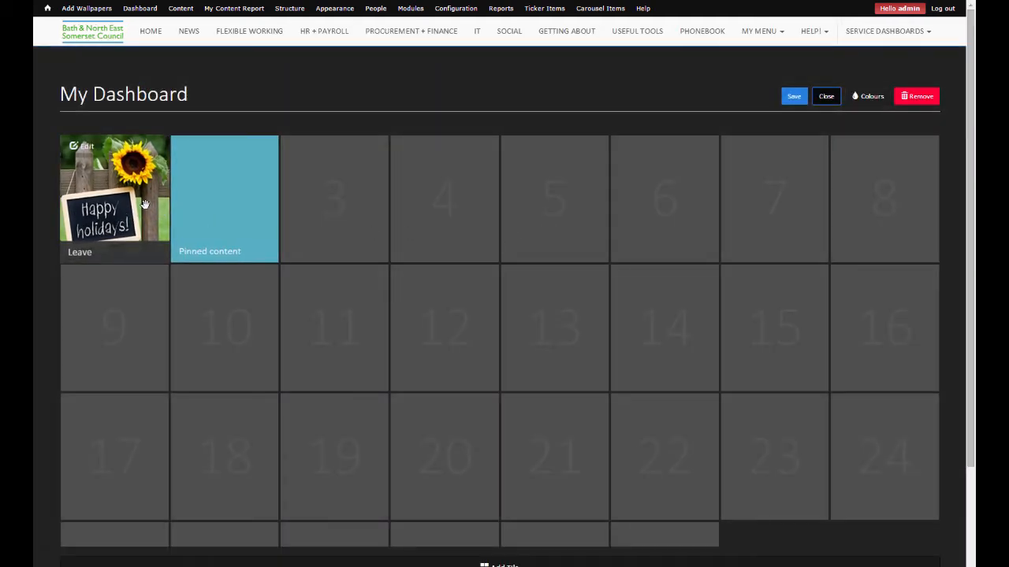
drag(144, 204, 359, 205)
drag(260, 205, 363, 225)
drag(322, 162, 363, 164)
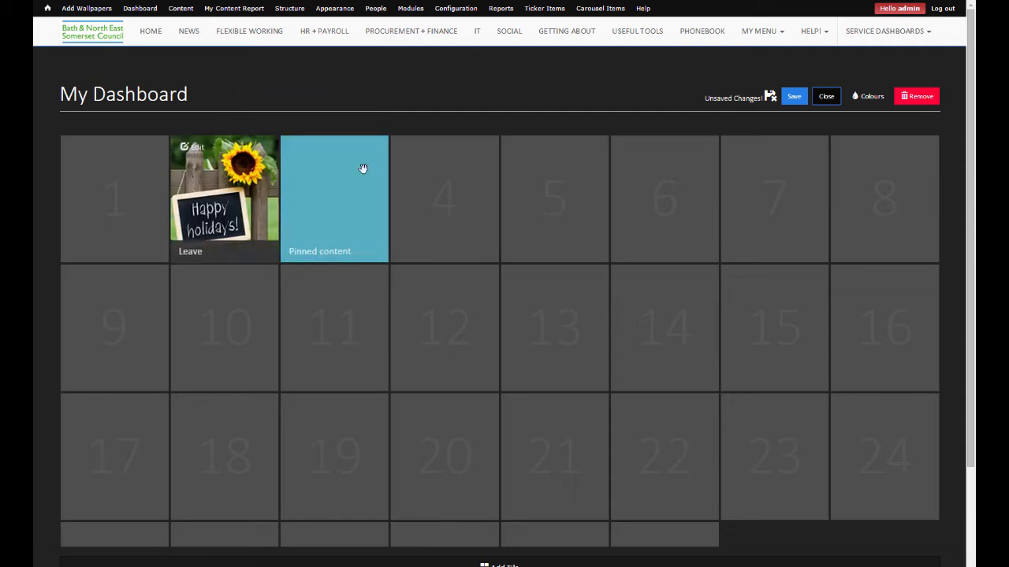
- Recolour the Pinned content tile red and the Leave tile brown, save the dashboard and leave edit mode
click(866, 104)
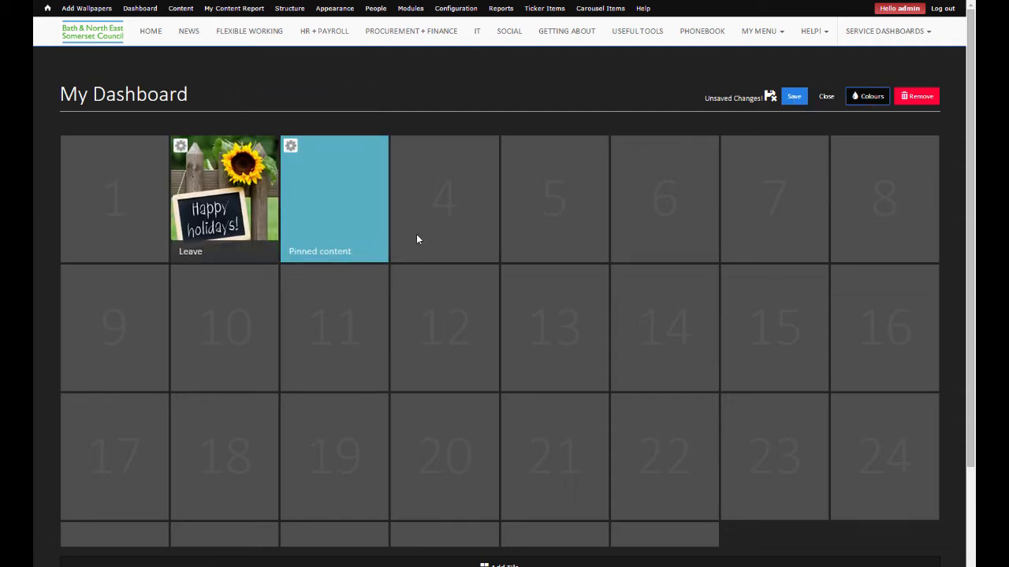
click(290, 145)
click(318, 145)
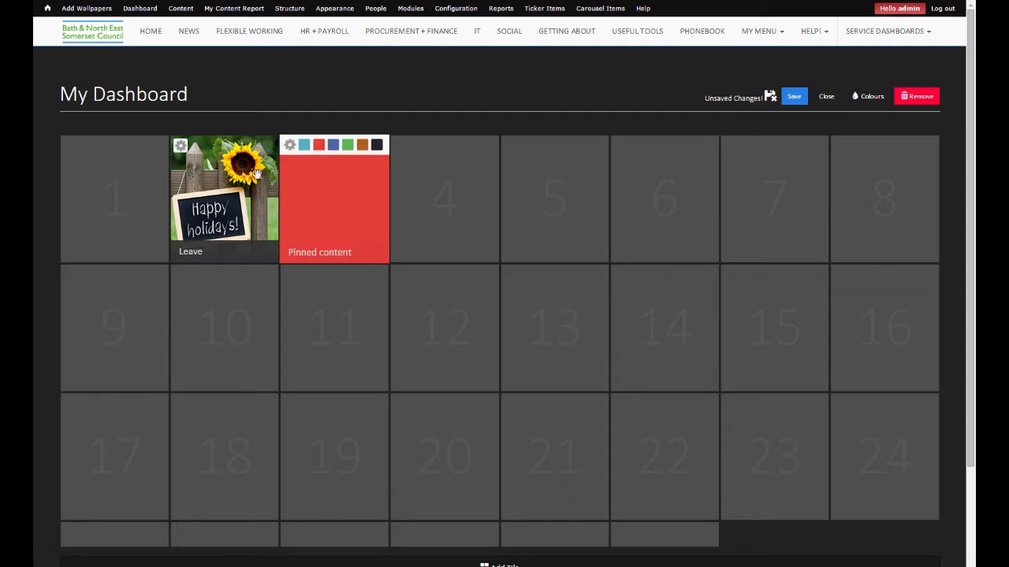
click(180, 145)
click(251, 145)
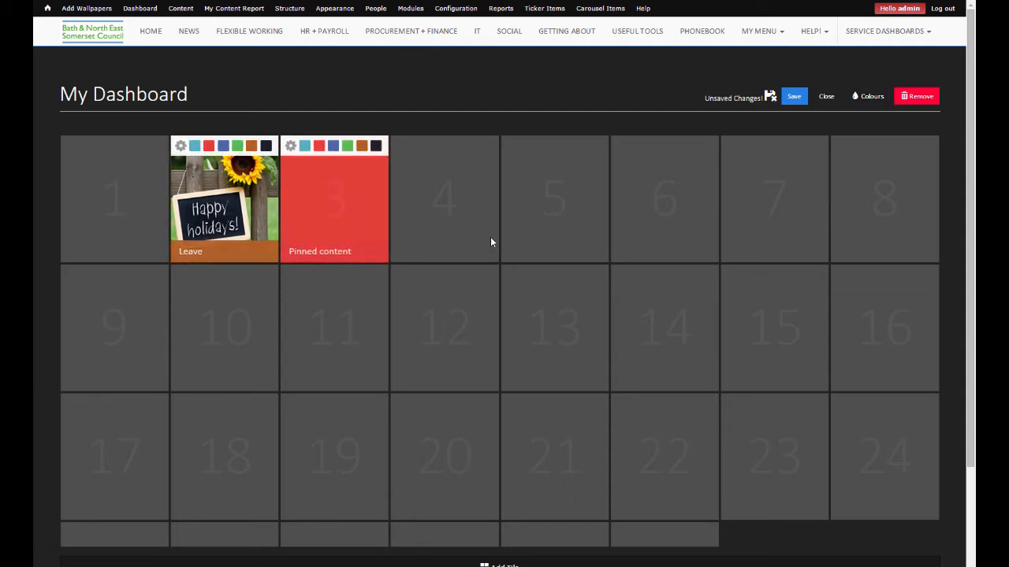
click(793, 96)
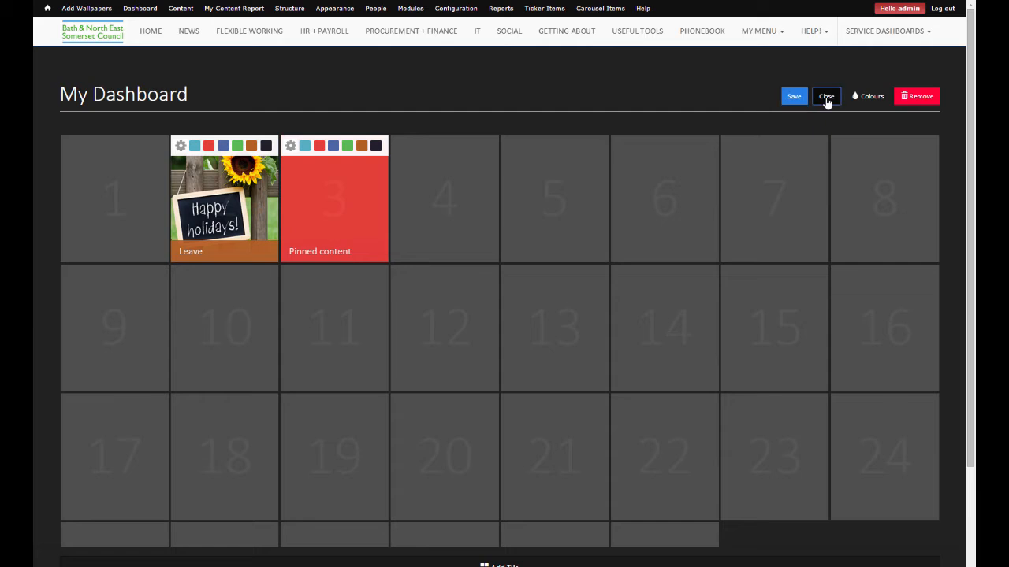
click(826, 97)
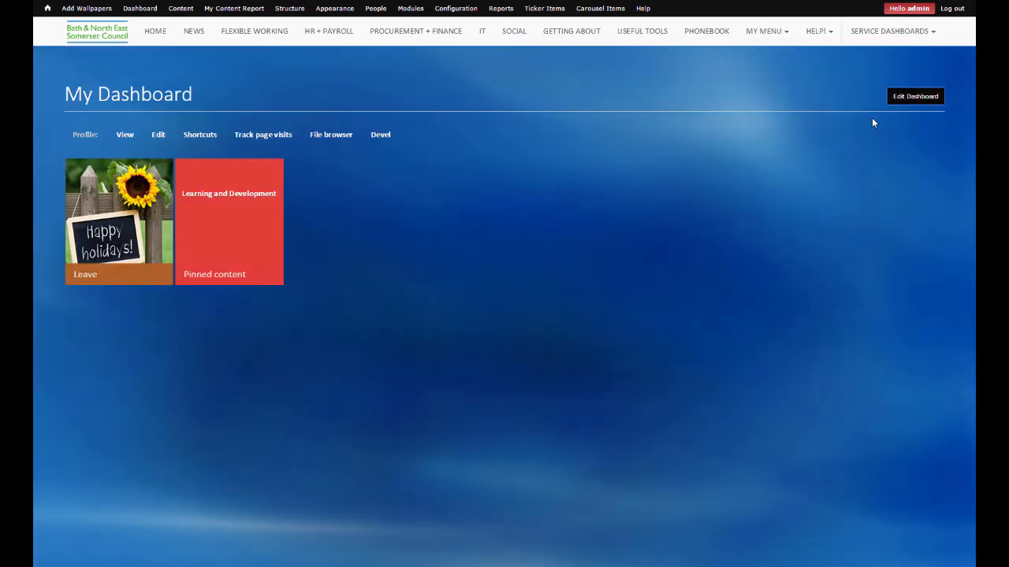
- Remove the Leave tile from My Dashboard, save the change and leave edit mode
click(912, 97)
click(914, 101)
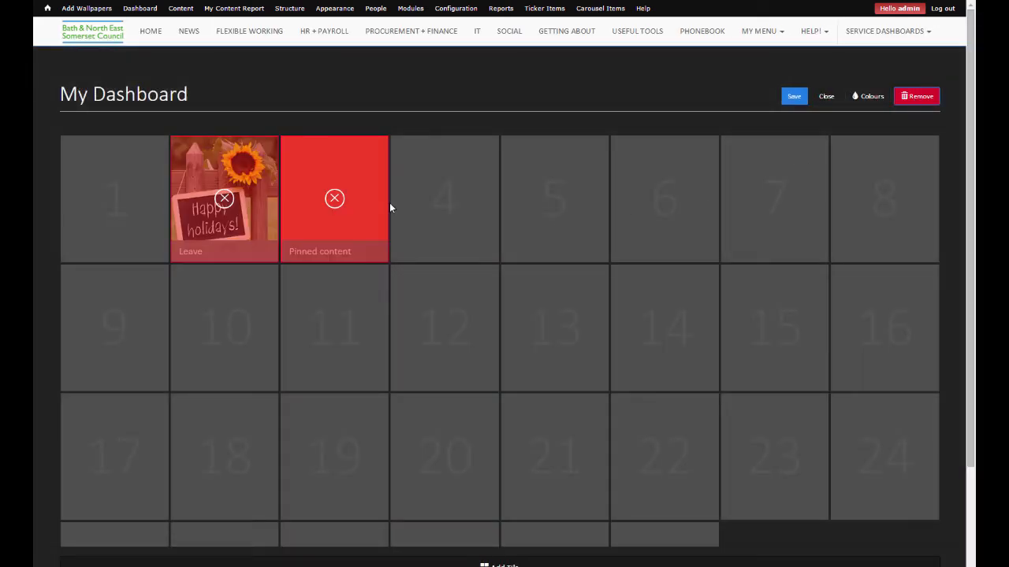
click(225, 197)
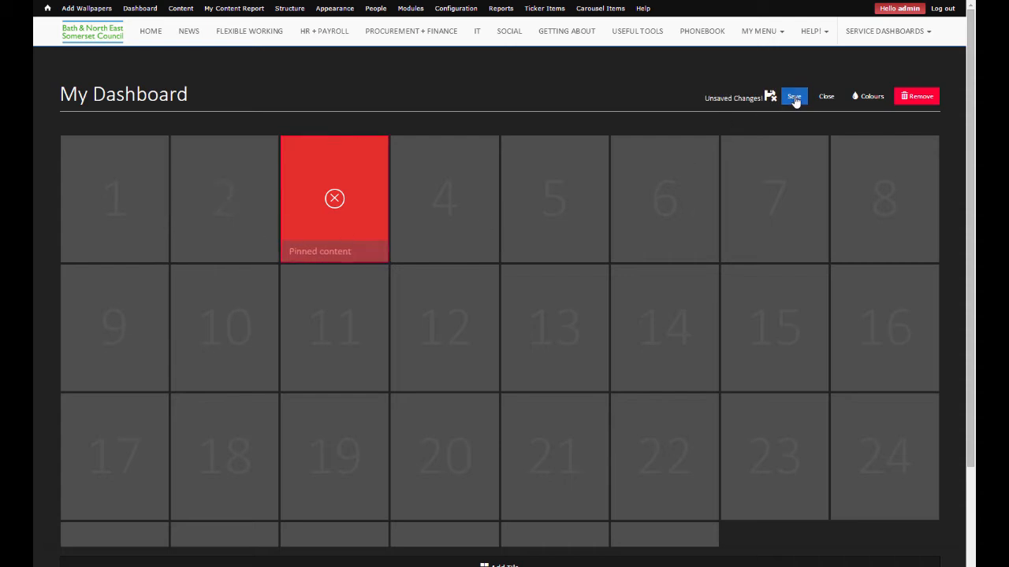
click(794, 98)
click(824, 98)
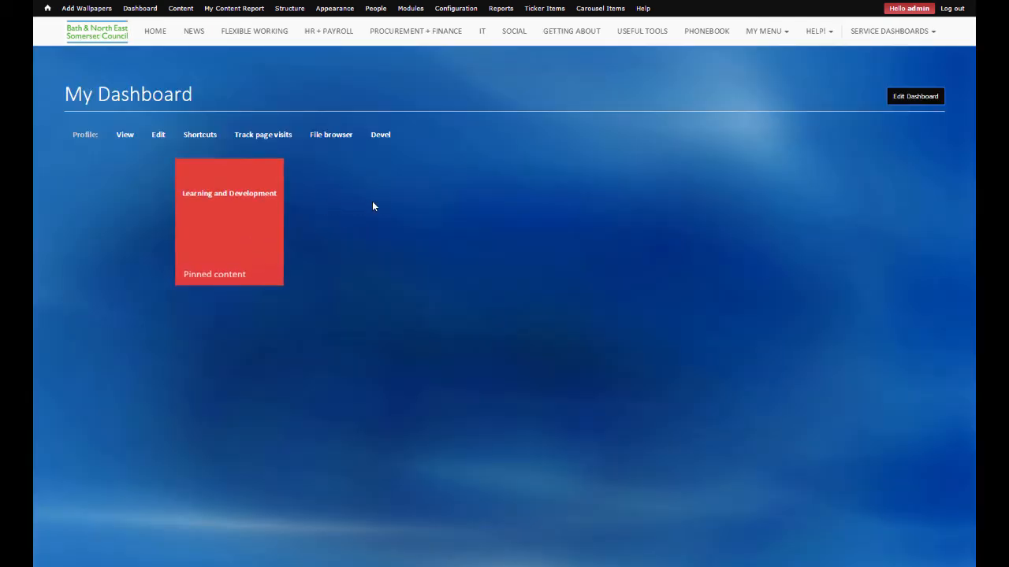
- Open the Mobile Phones page from the IT dashboard and pin it to the personal dashboard
click(485, 34)
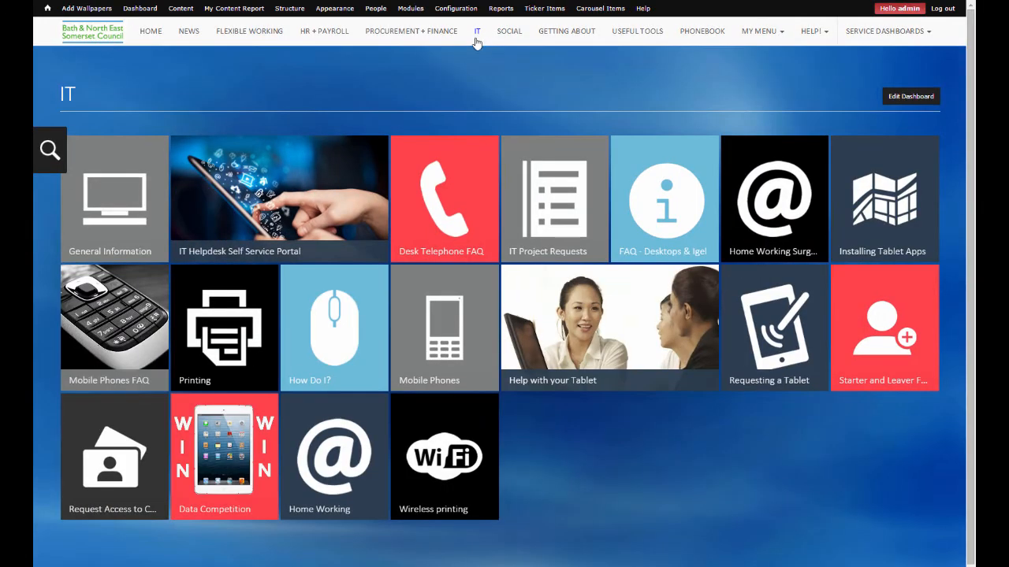
click(442, 313)
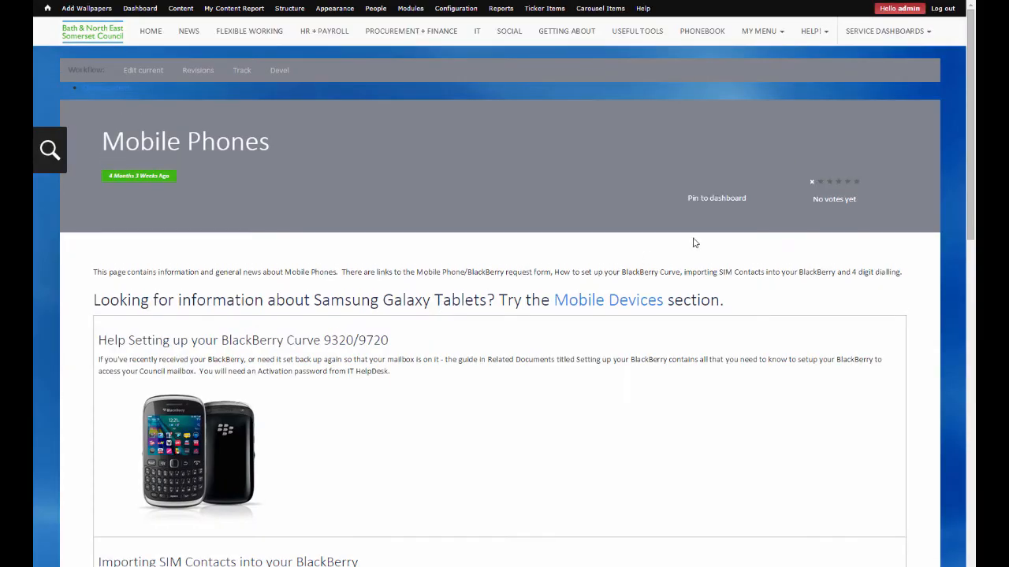
click(715, 199)
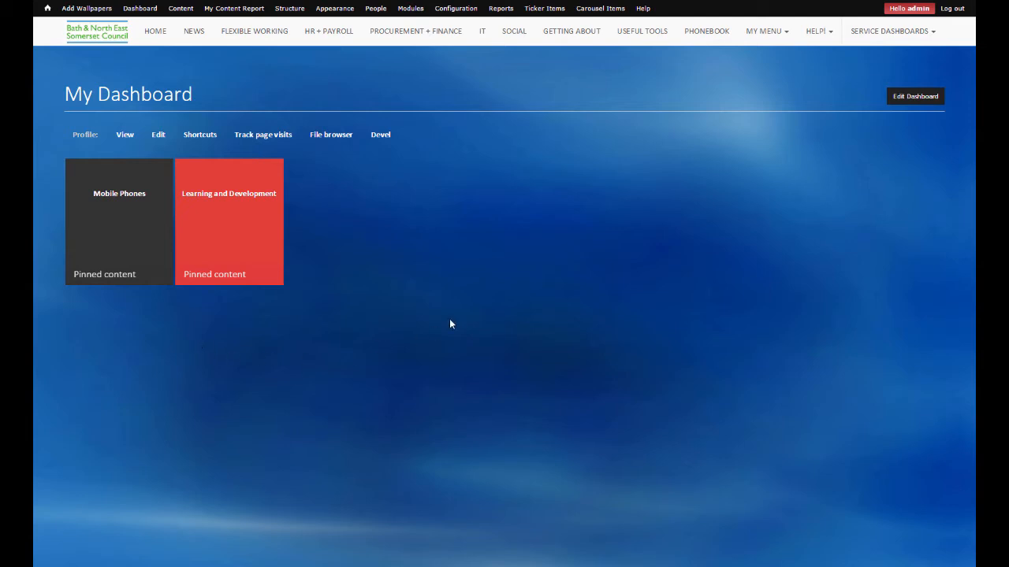
- Start adding a tile to My Dashboard and title a new shared block "BBC Sport"
click(898, 98)
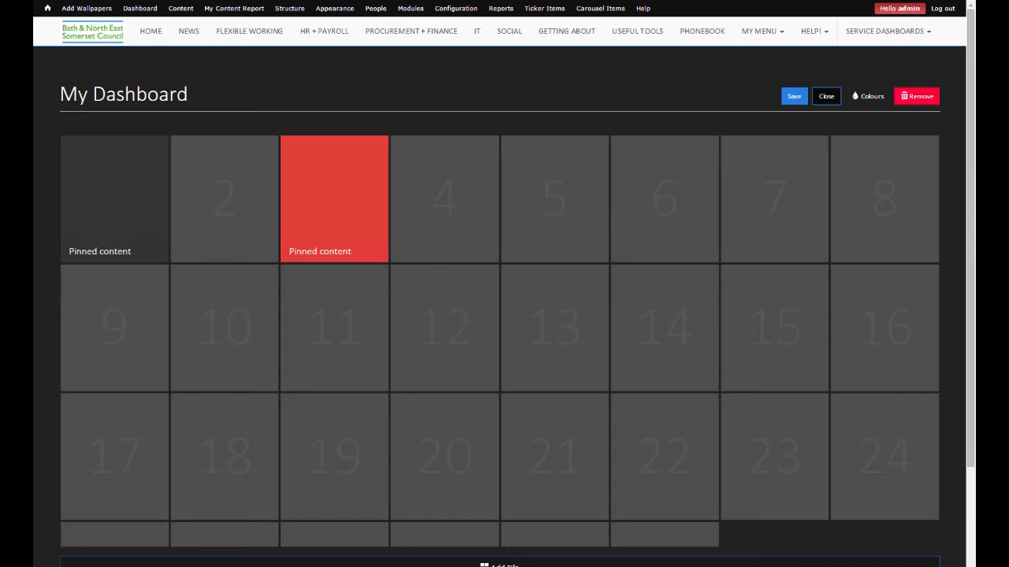
scroll(505, 315, down, 2)
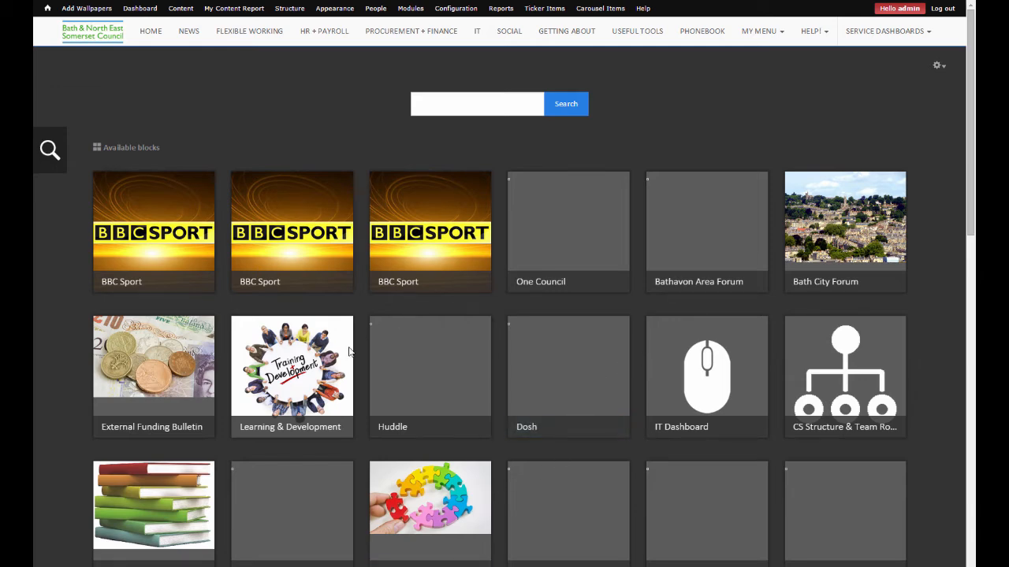
scroll(290, 361, down, 8)
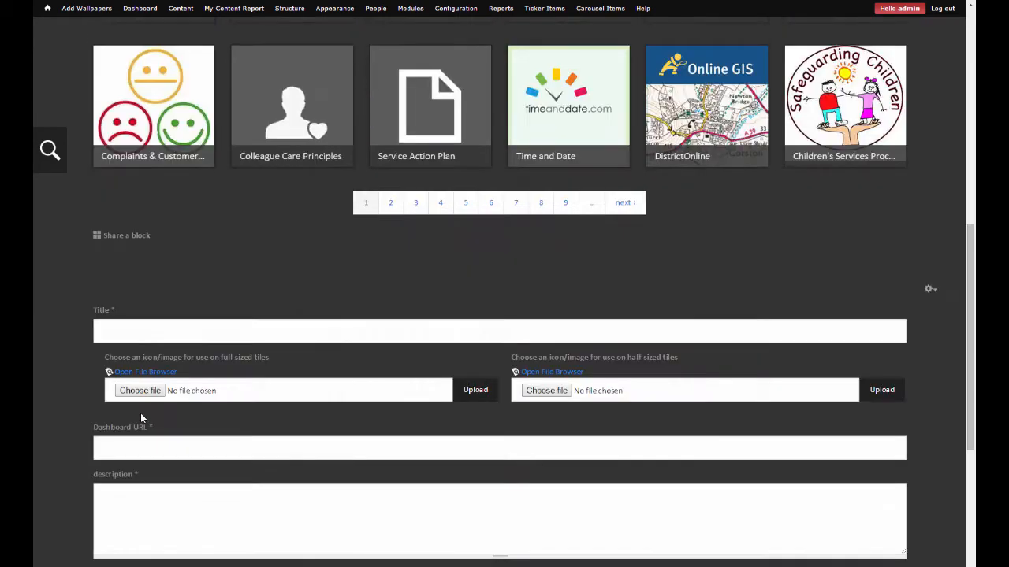
scroll(138, 411, down, 2)
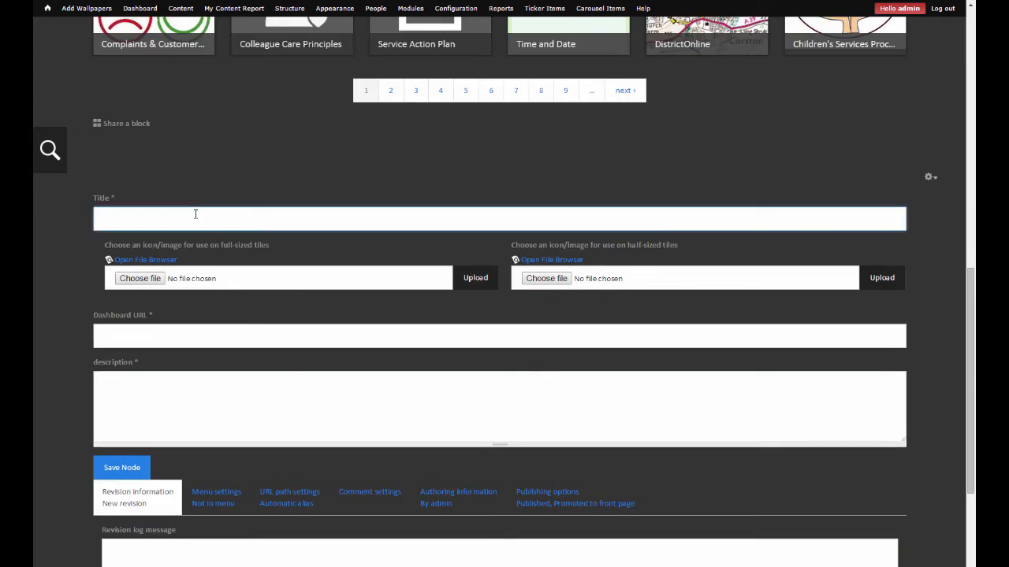
text(BBC Sport)
mouse_move(206, 280)
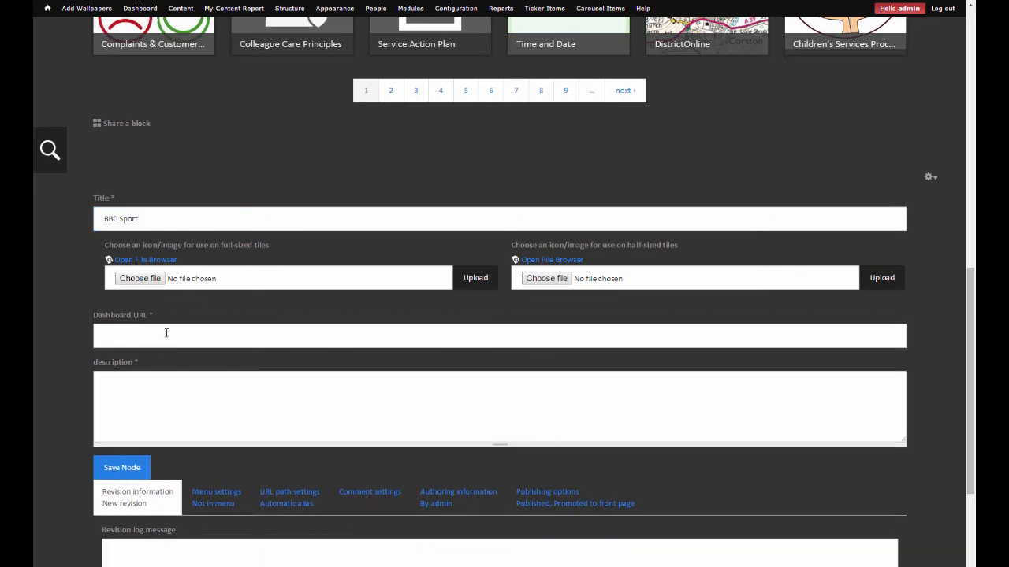
click(166, 333)
text(http)
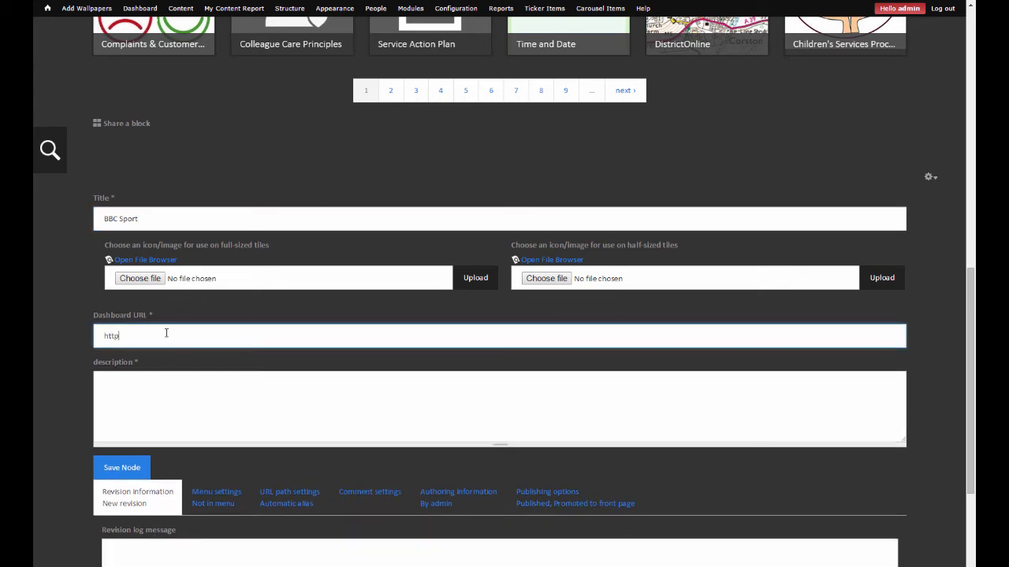
text(://www.bbc.co.uk/sport)
click(109, 379)
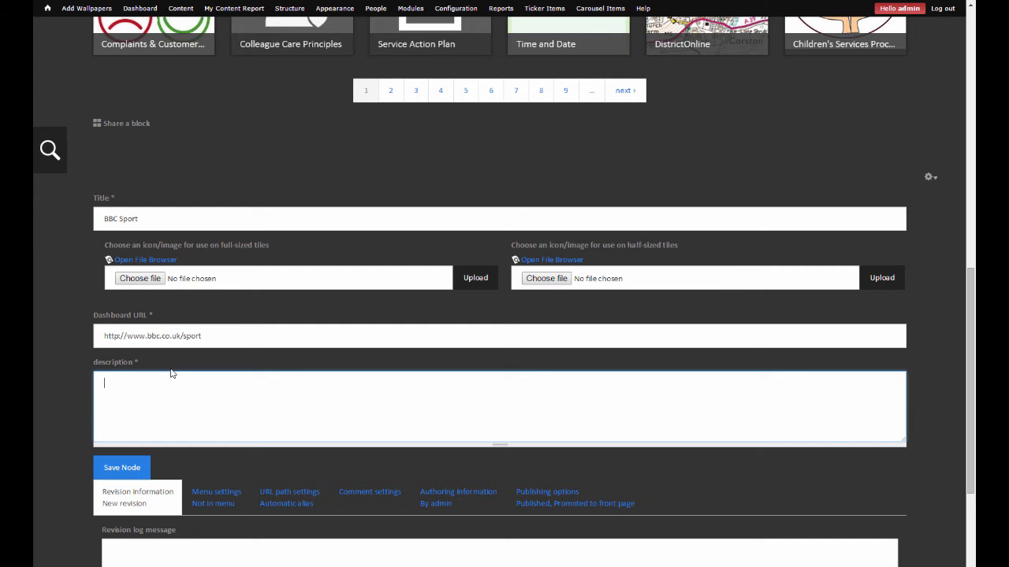
text(BBC Sport)
click(123, 468)
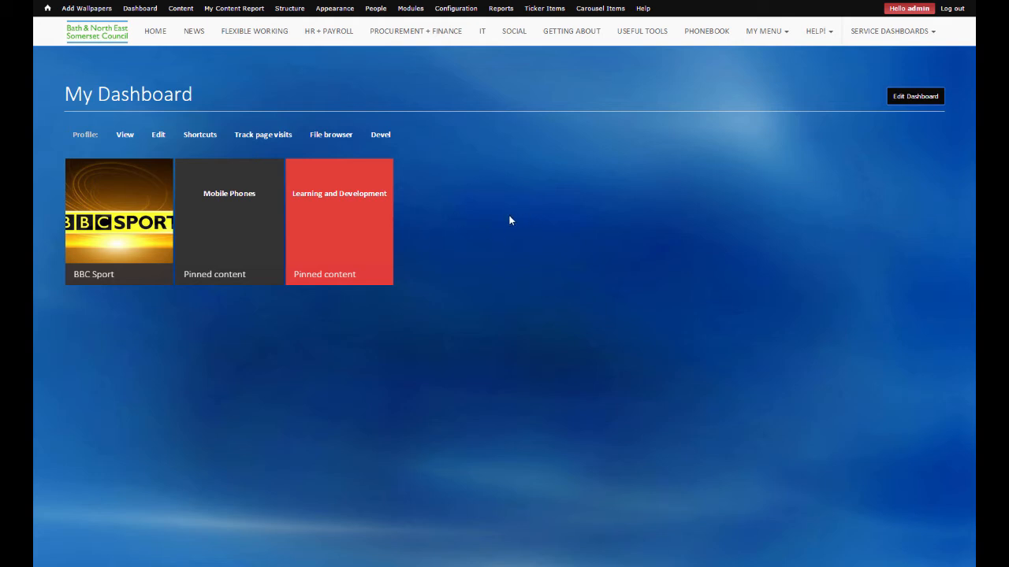
- In My Dashboard's edit mode, move the dark Mobile Phones pinned tile to slot 4
click(900, 100)
drag(266, 190, 468, 186)
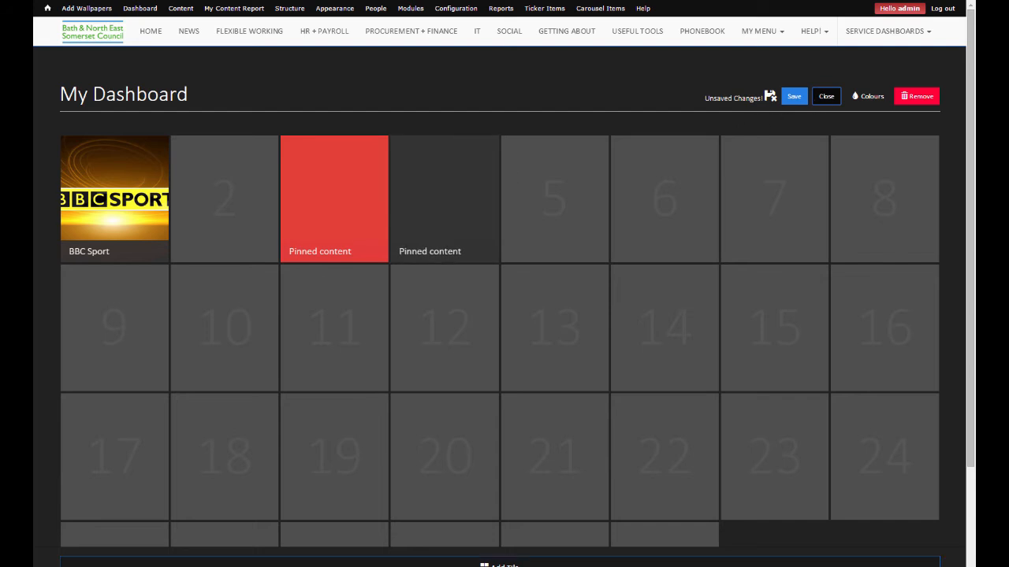
- Look through the available blocks and the block-sharing form for adding a dashboard tile
click(499, 564)
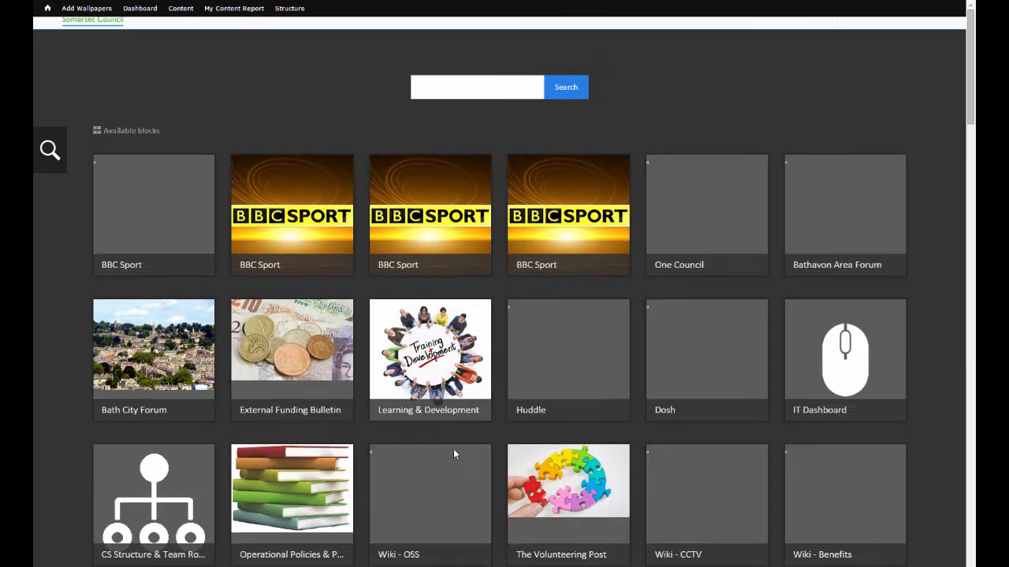
scroll(453, 449, down, 10)
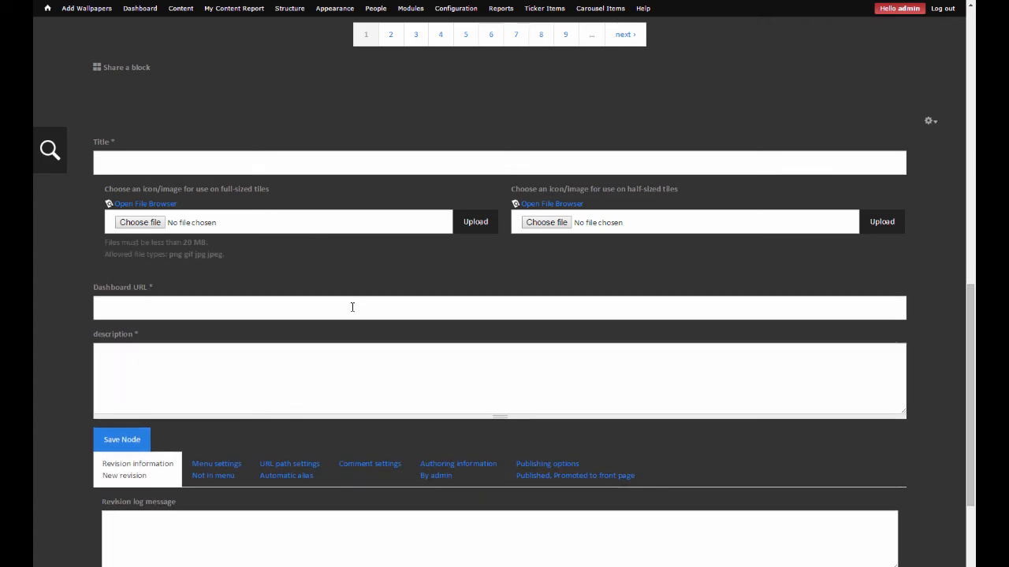
scroll(375, 349, up, 2)
scroll(377, 349, up, 7)
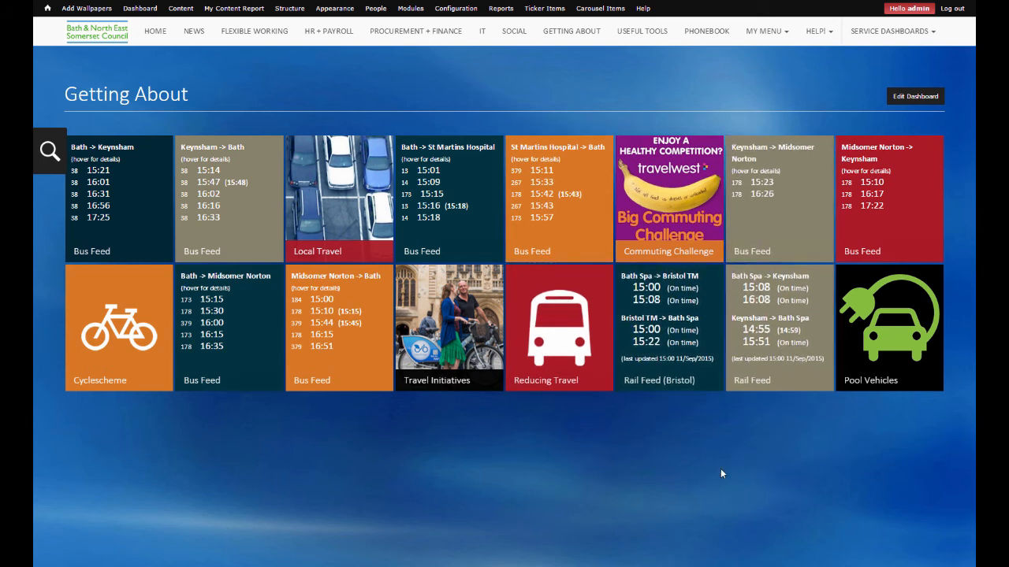
- Pin the Keynsham -> Bath bus feed from Getting About to My Dashboard, and move the BBC Sport tile to slot 4, saving the layout
click(203, 150)
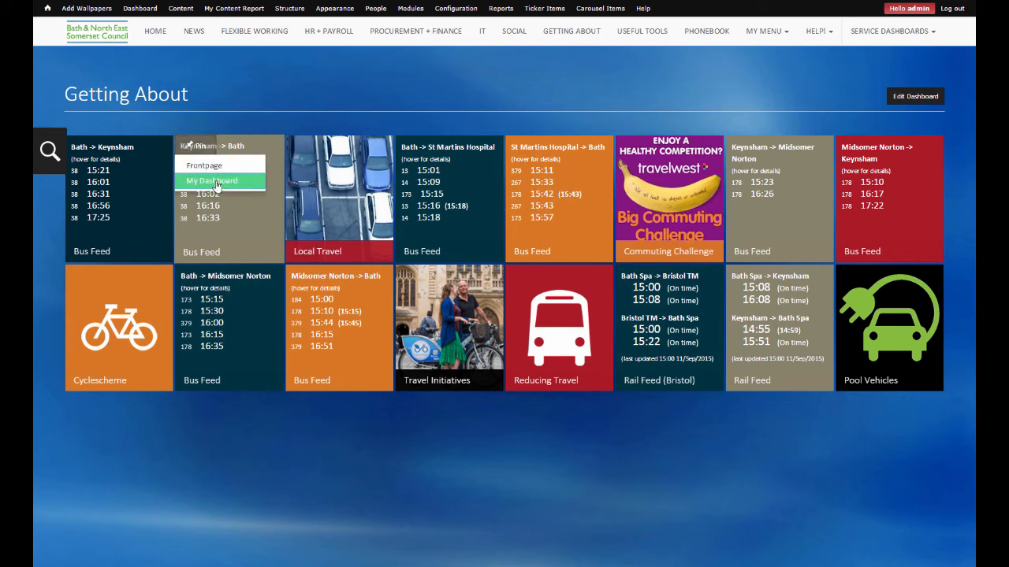
click(216, 182)
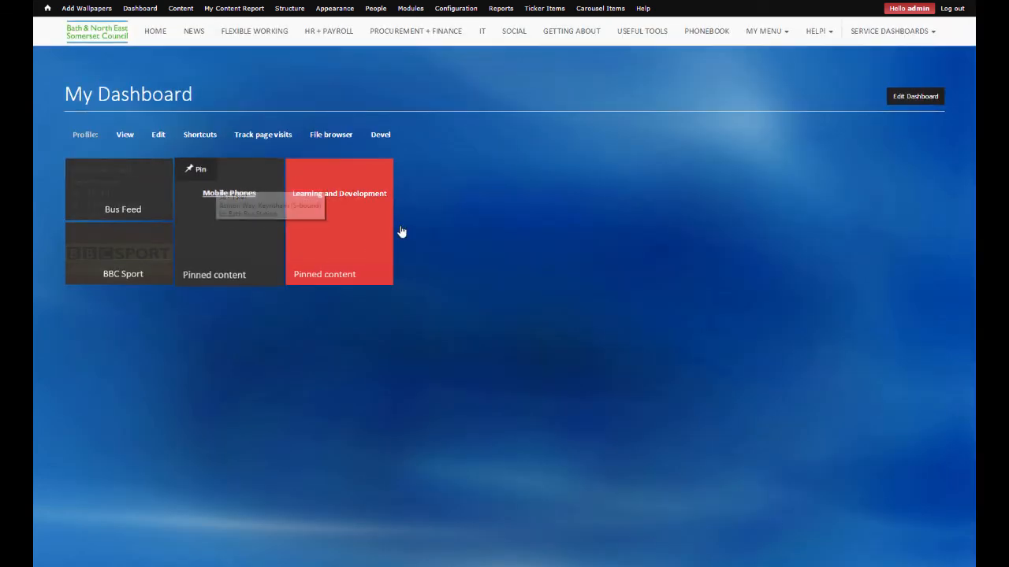
click(898, 96)
drag(129, 231, 453, 195)
click(793, 96)
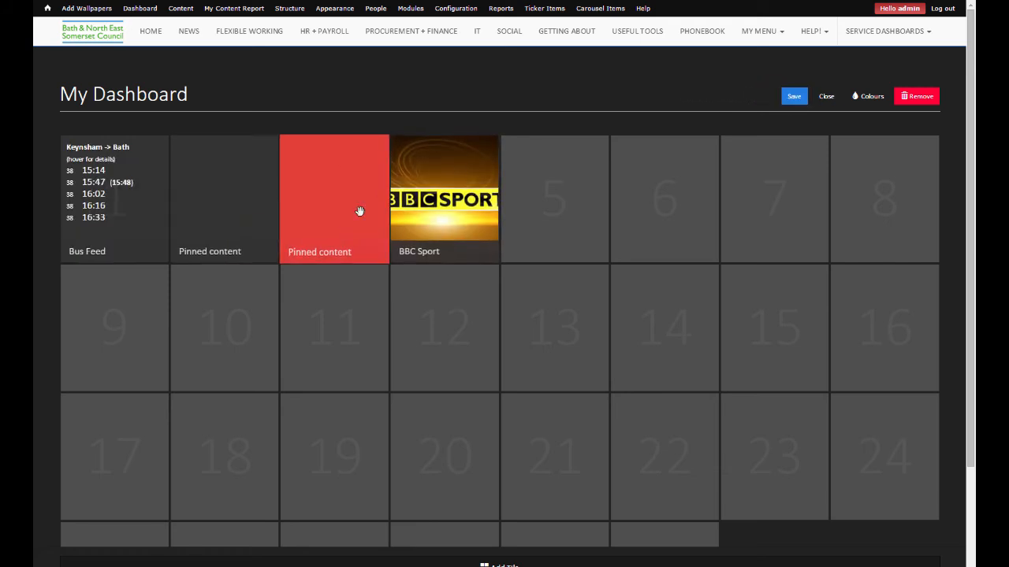
click(826, 96)
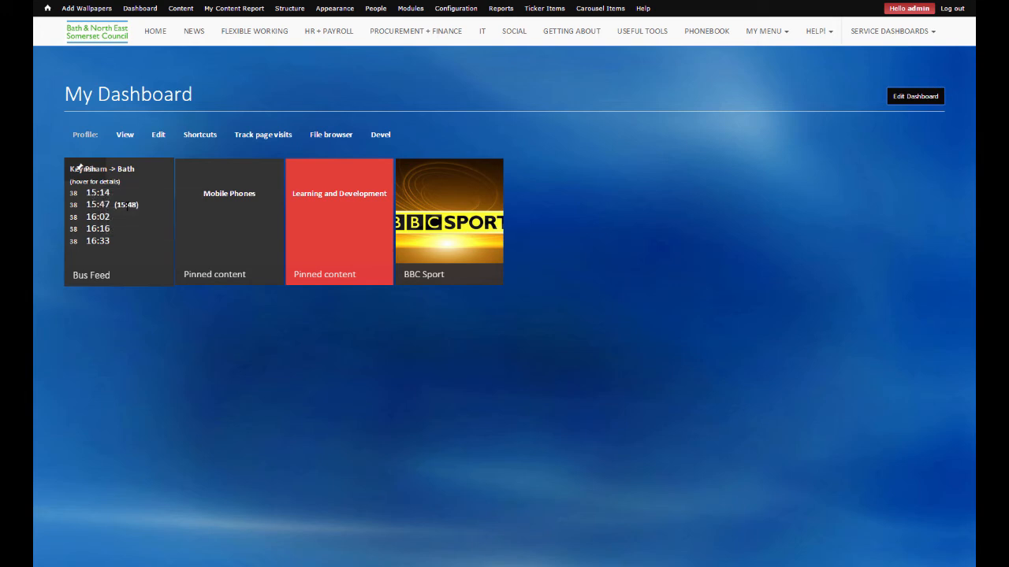
- Check the details of the 15:47 departure in the Keynsham -> Bath bus feed and return to the home dashboard
mouse_move(127, 206)
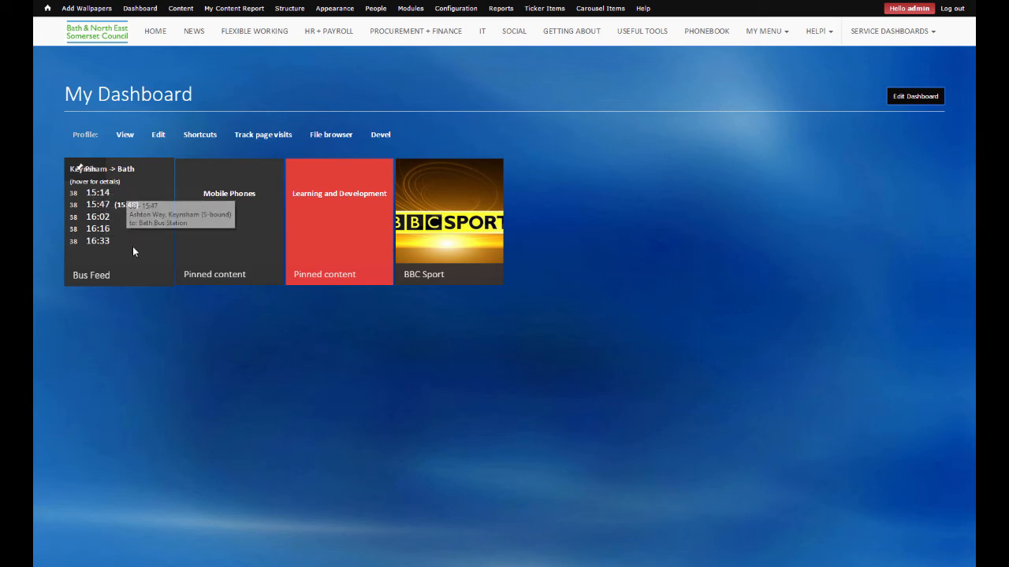
click(156, 34)
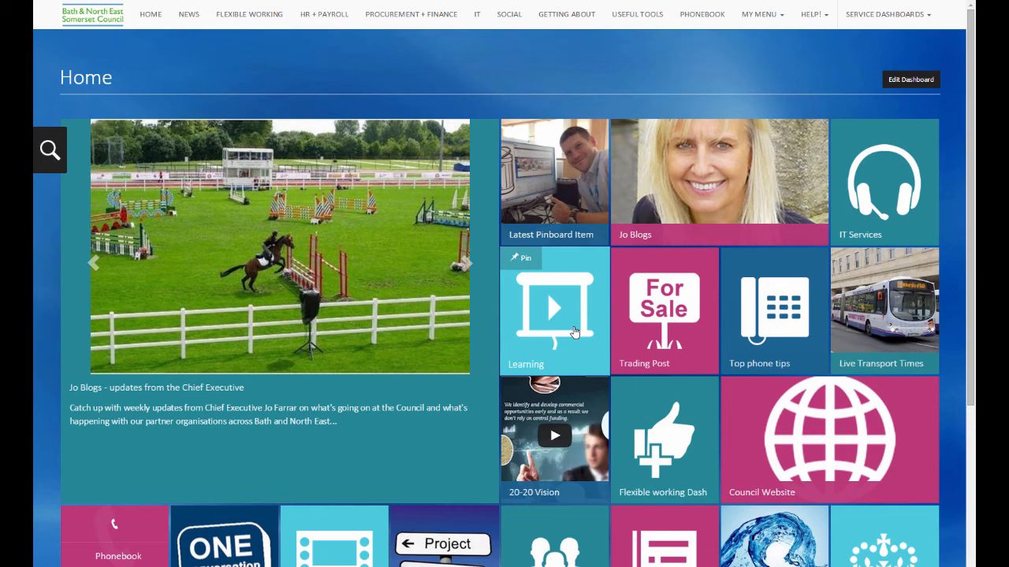
- Open the Council Pinboard from the Latest Pinboard Item tile and browse the staff posts down to the Chairman's Community Awards launch
click(580, 202)
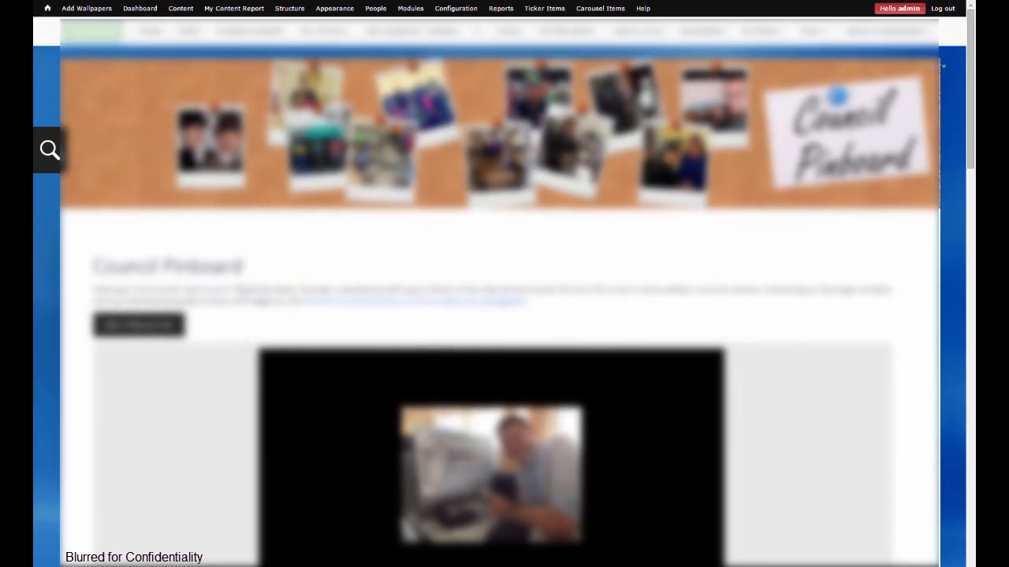
scroll(107, 285, down, 2)
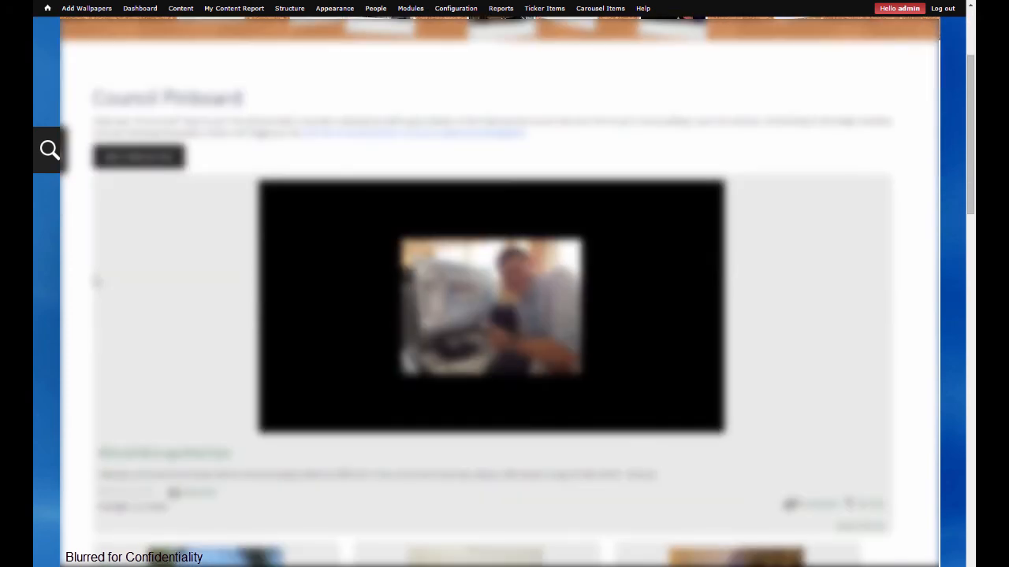
scroll(96, 281, down, 2)
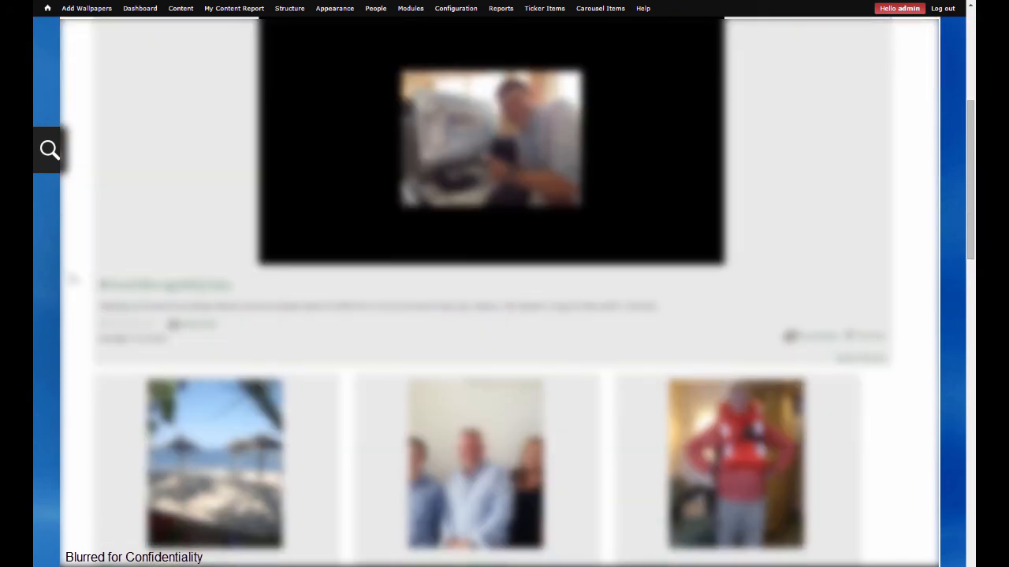
scroll(72, 279, down, 3)
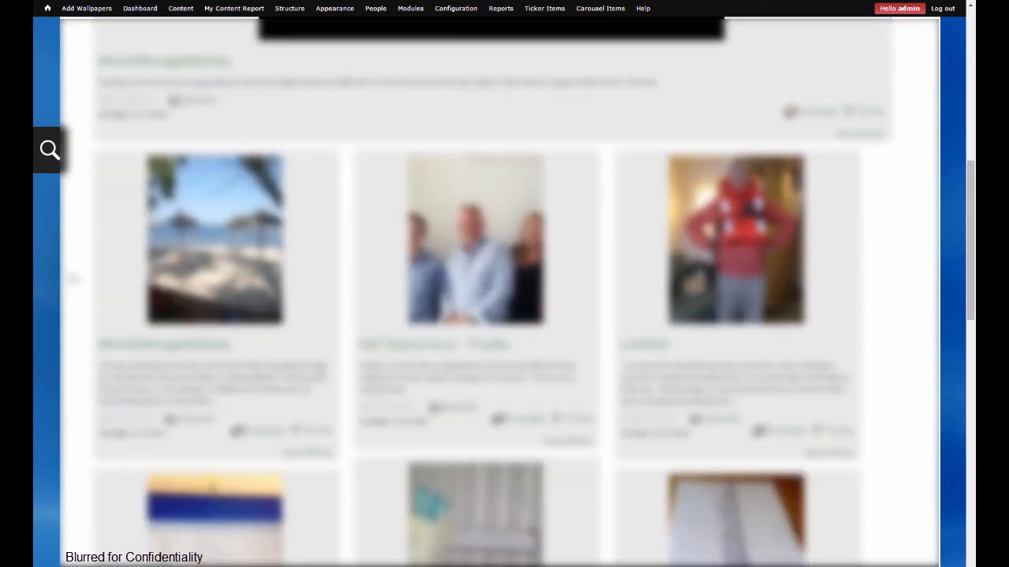
scroll(72, 278, down, 9)
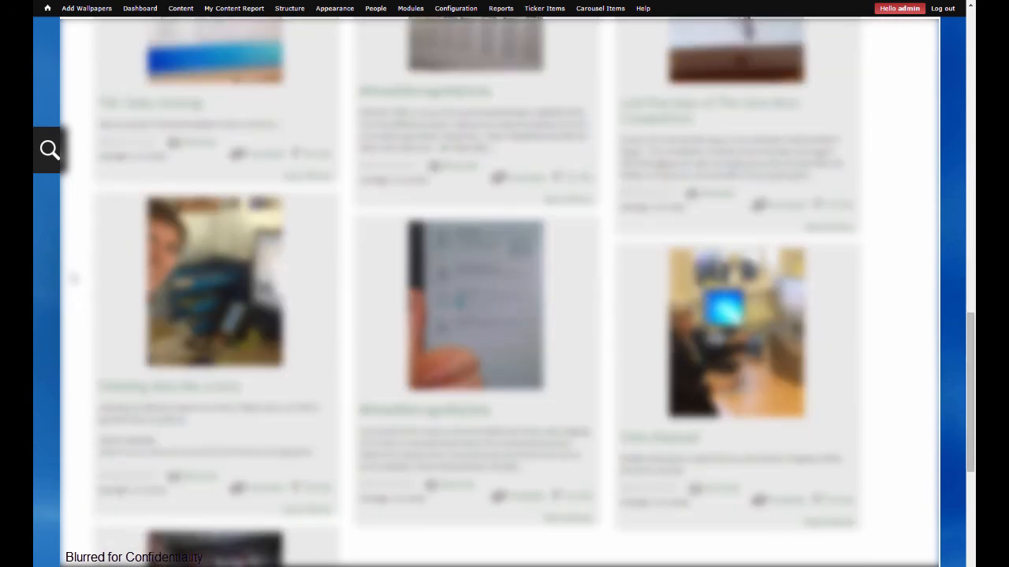
scroll(73, 278, down, 4)
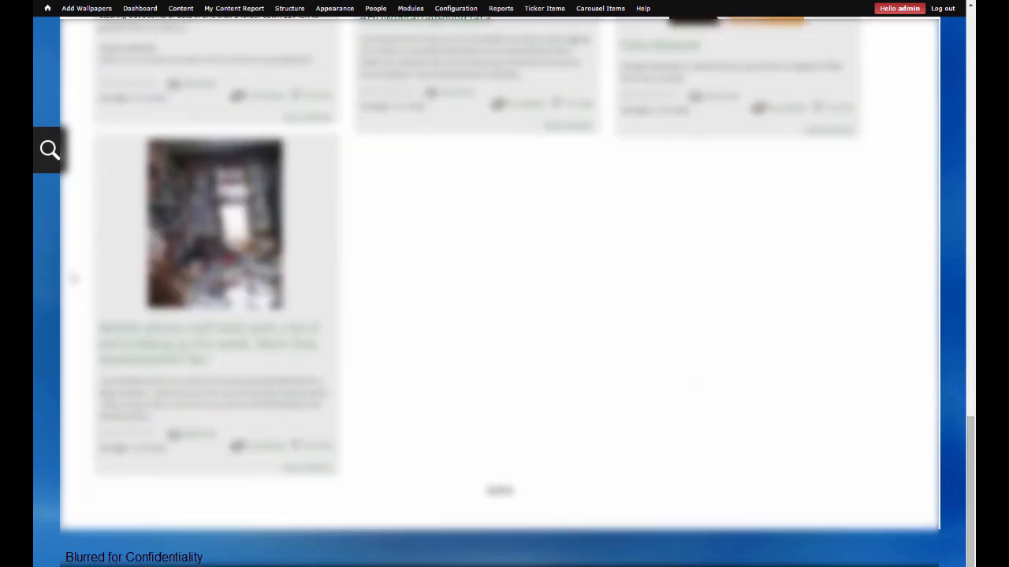
scroll(72, 278, down, 2)
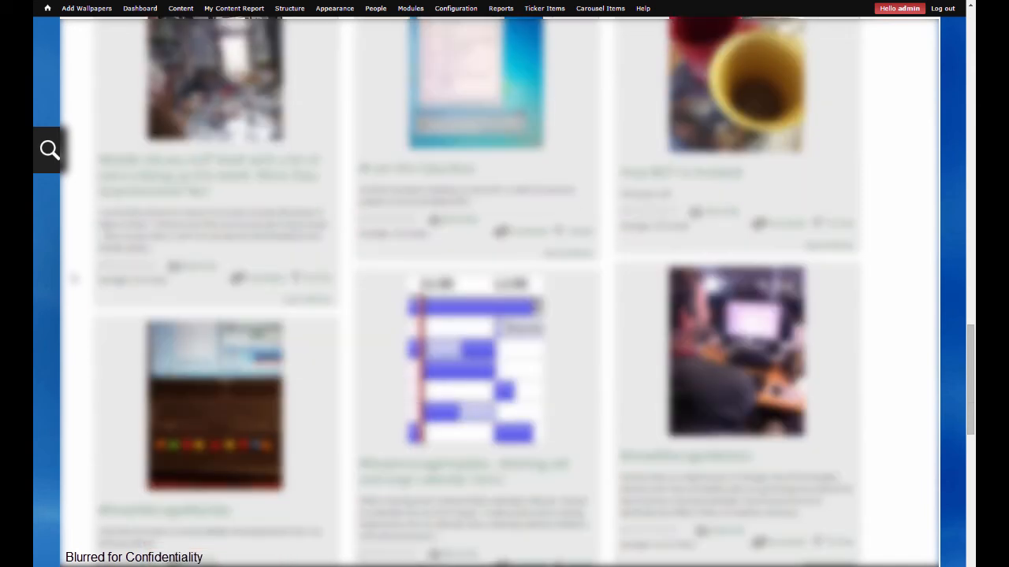
scroll(72, 278, down, 6)
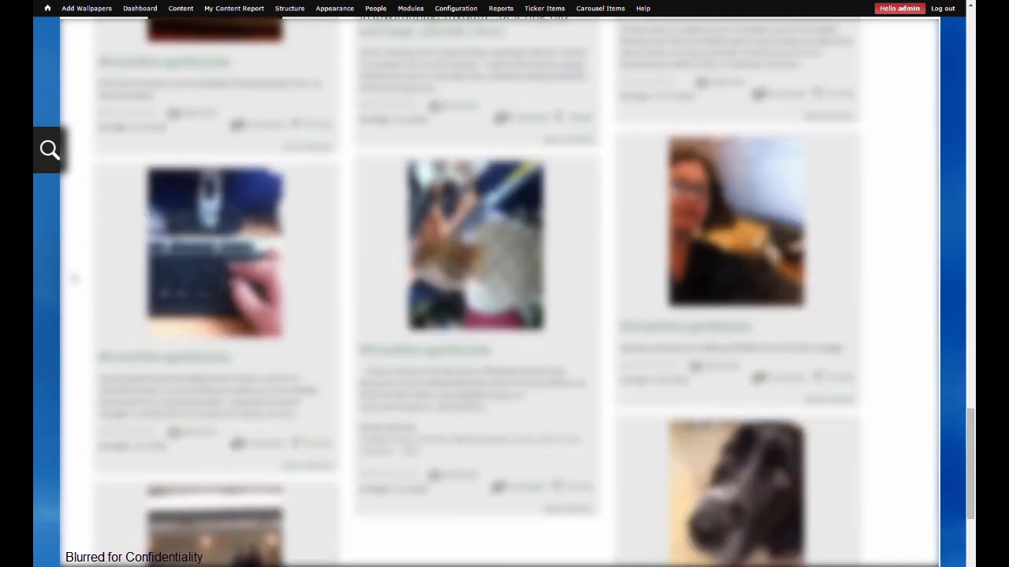
scroll(72, 278, down, 4)
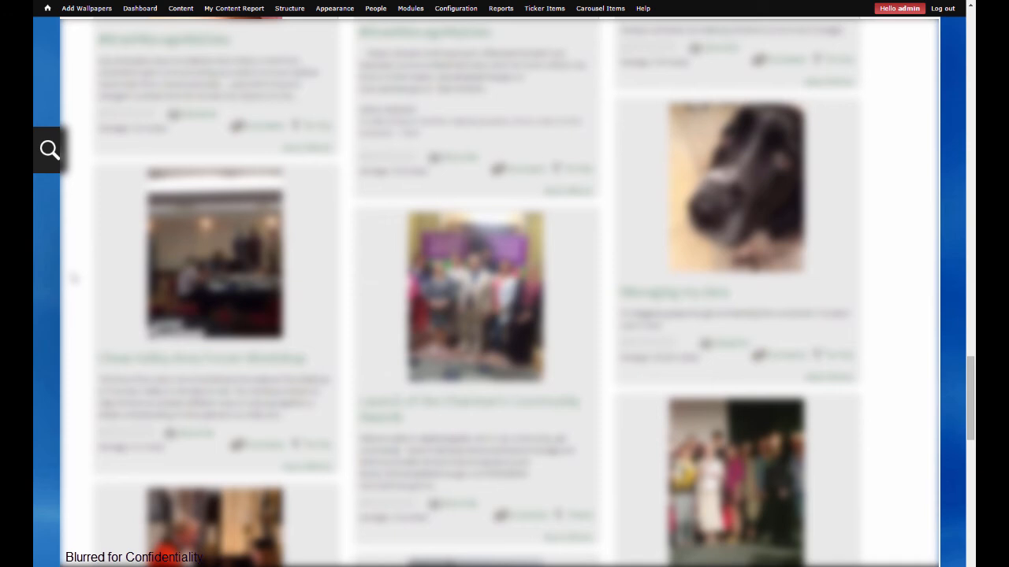
scroll(73, 279, down, 1)
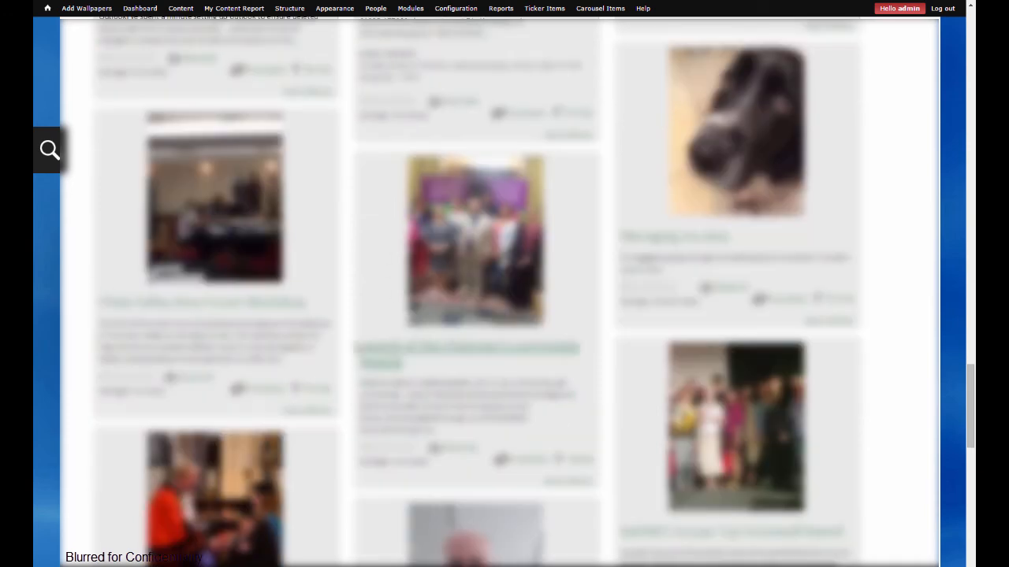
scroll(356, 347, down, 2)
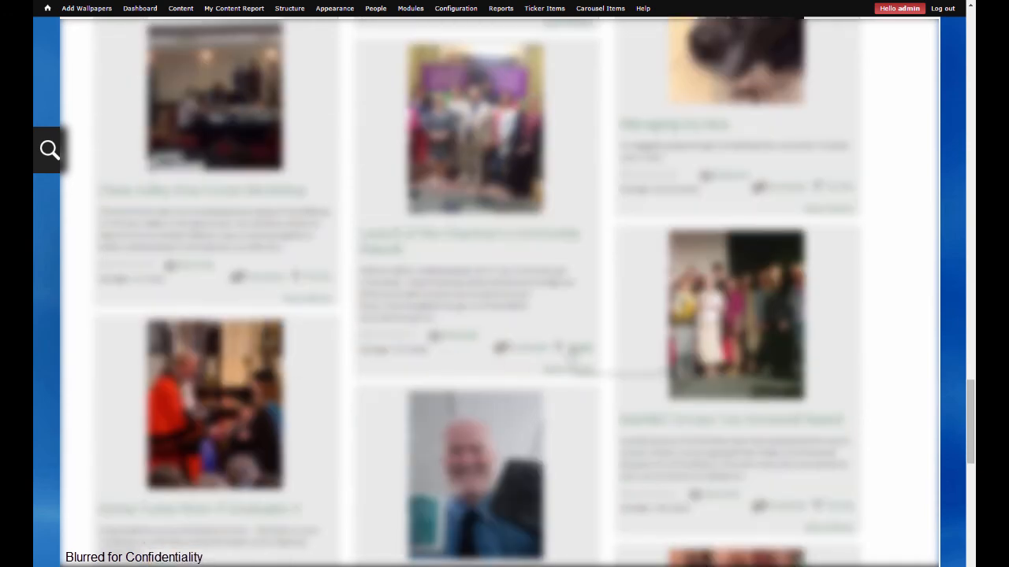
- View the comment form for the Launch of the Chairman's Community Awards post, close it without commenting, and return to the home dashboard
click(579, 348)
click(527, 349)
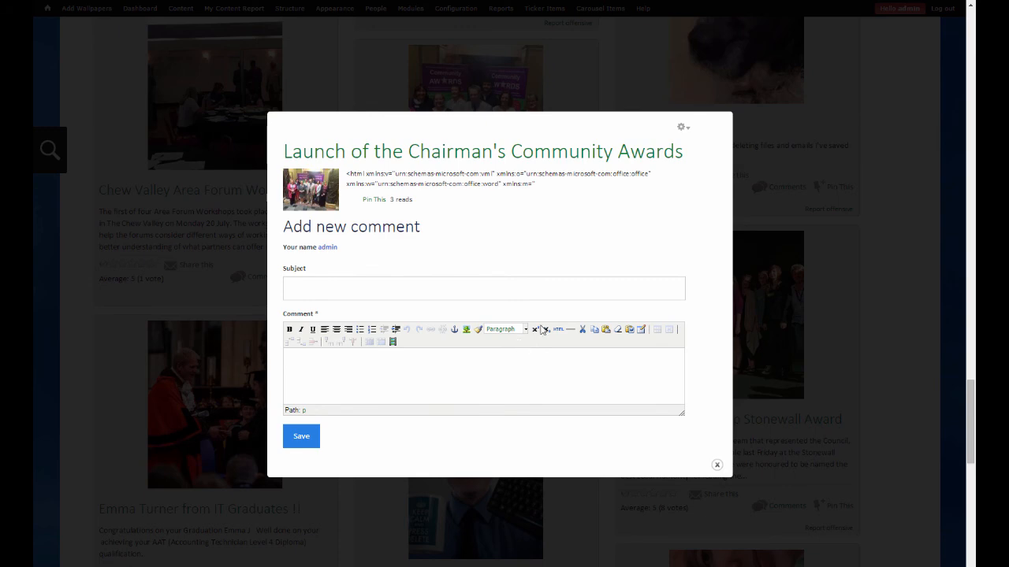
click(716, 465)
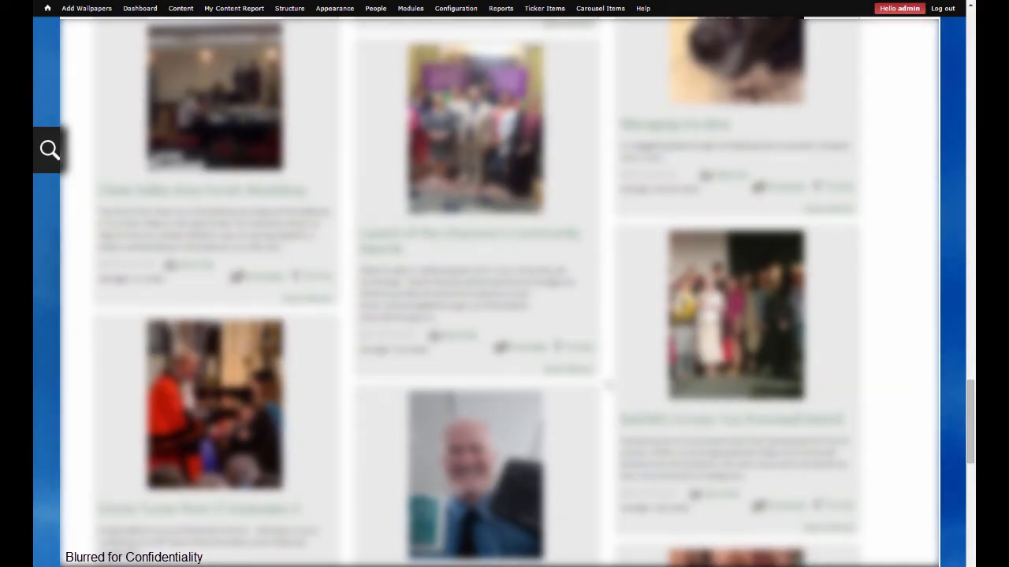
scroll(608, 386, up, 8)
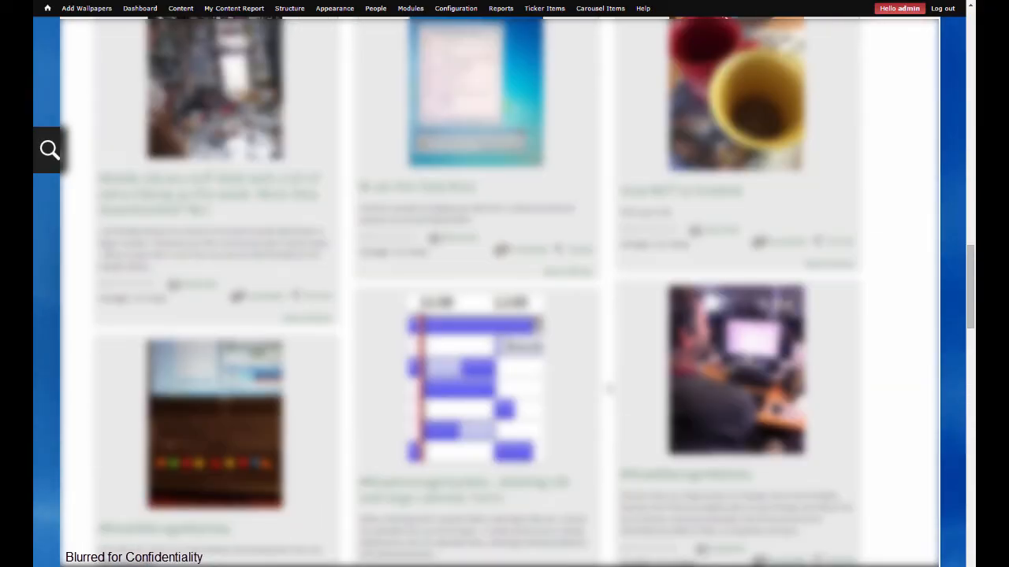
scroll(609, 386, up, 15)
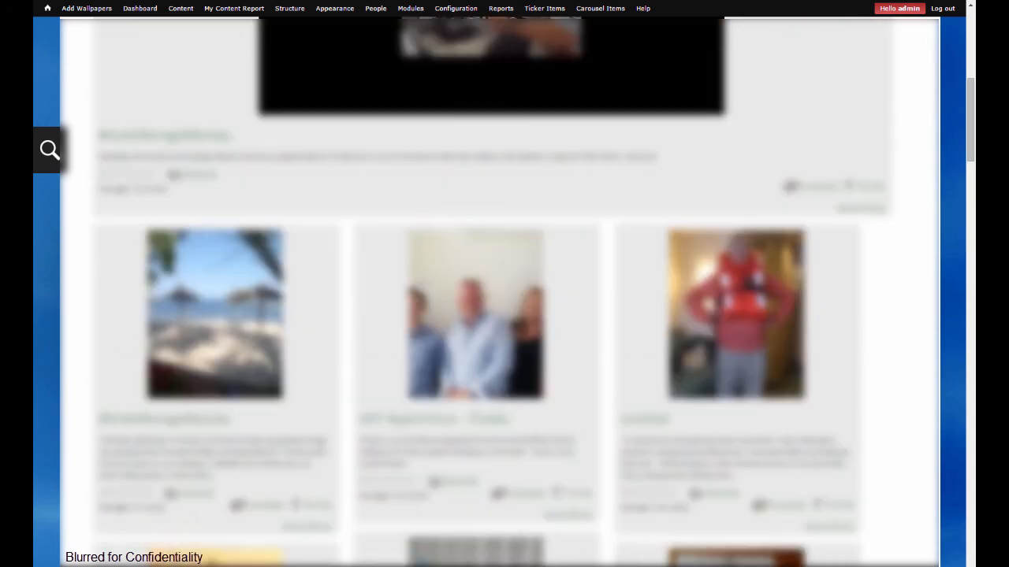
scroll(252, 218, up, 8)
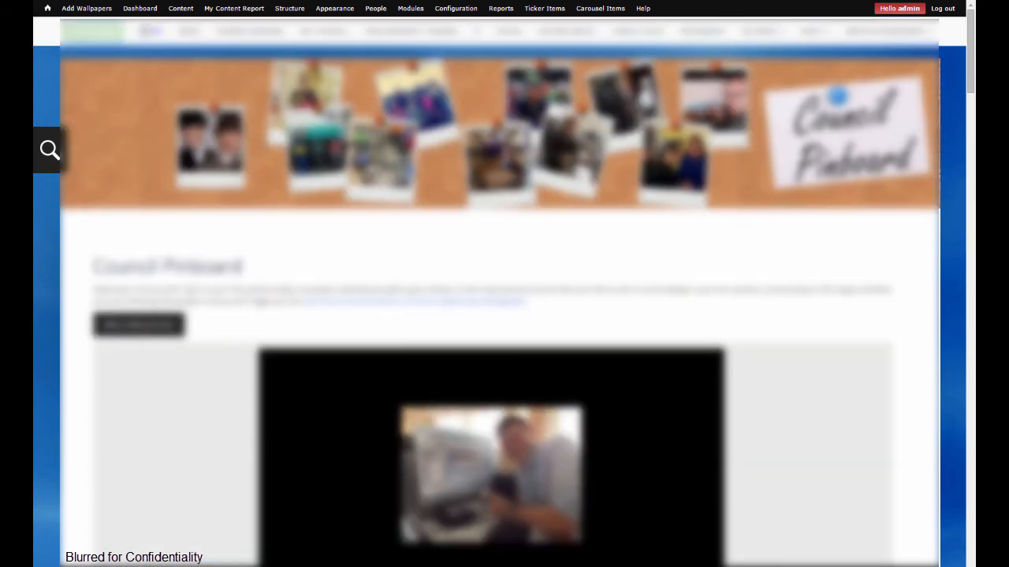
click(146, 32)
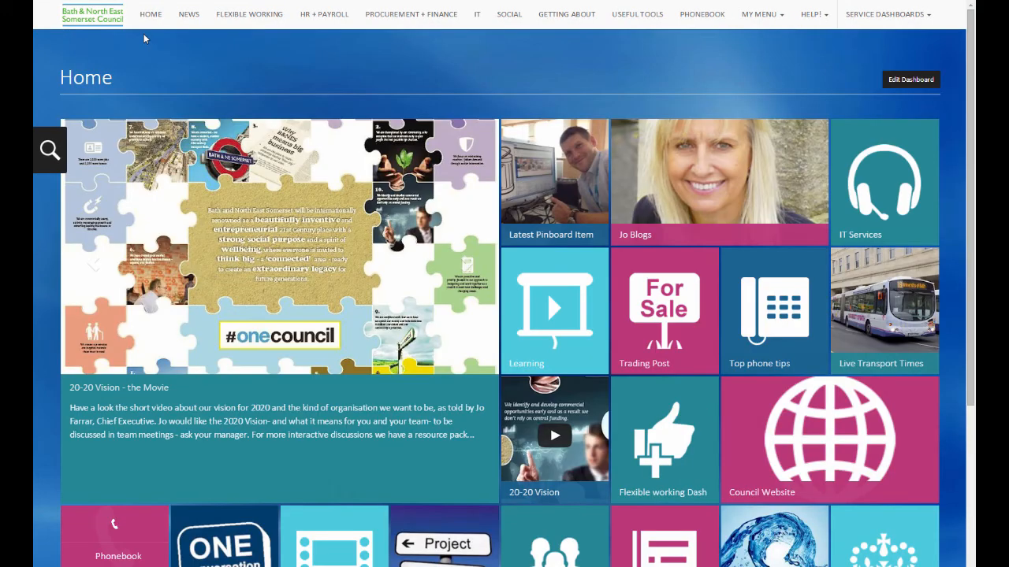
- Open the Trading Post from the home dashboard and look through the listed staff adverts
scroll(666, 153, down, 3)
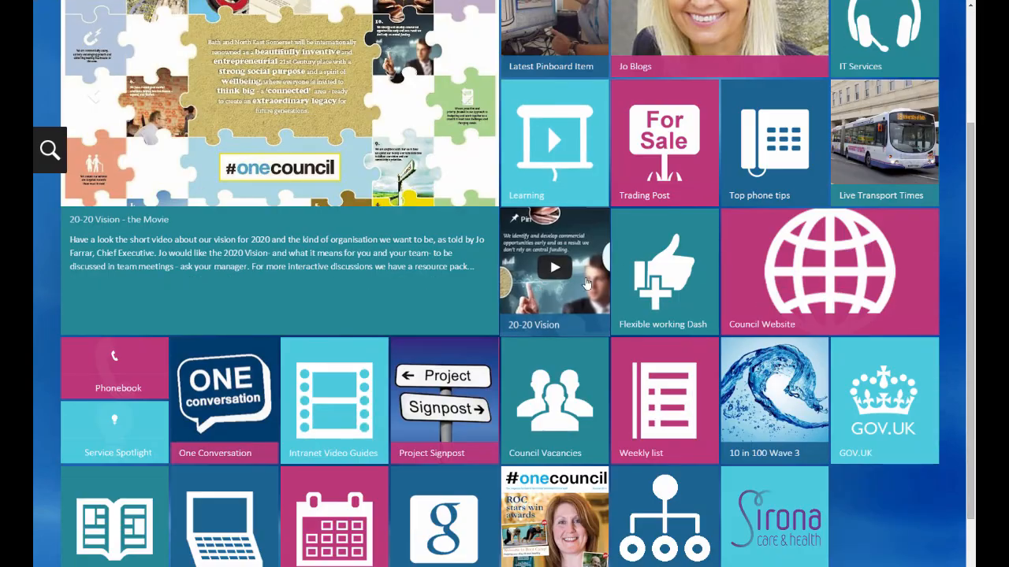
click(666, 154)
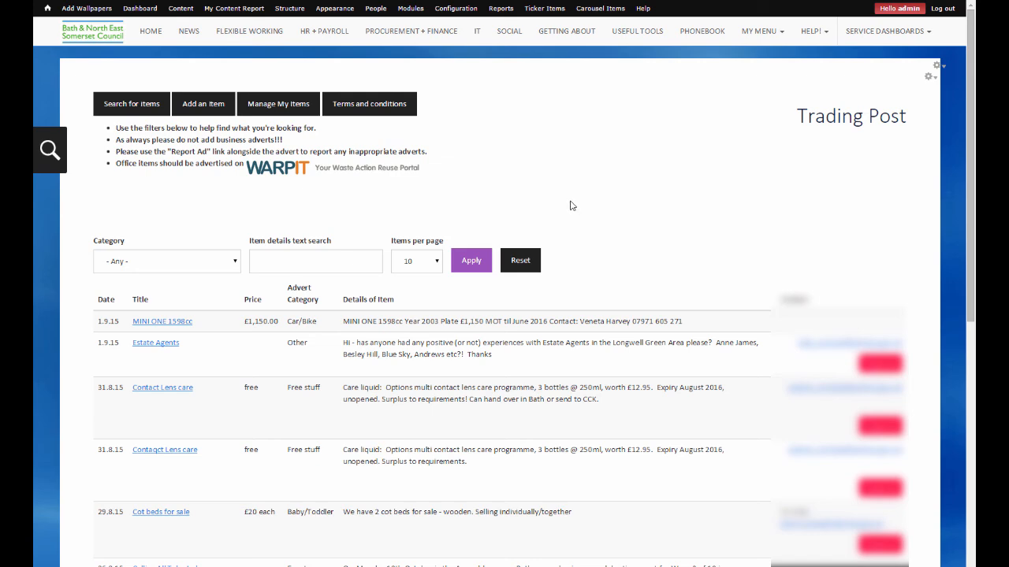
scroll(572, 205, down, 4)
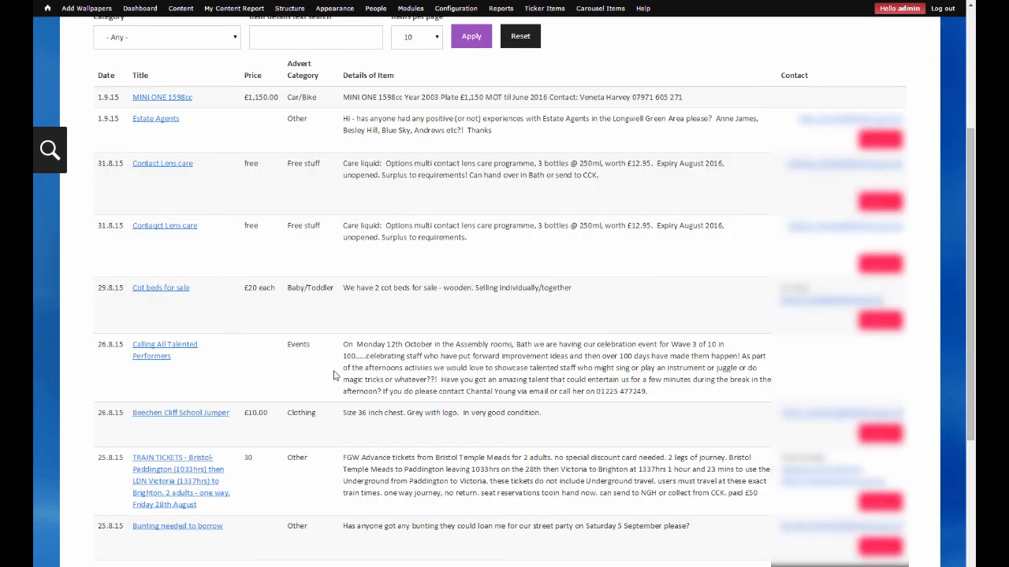
scroll(390, 379, down, 4)
scroll(391, 383, up, 8)
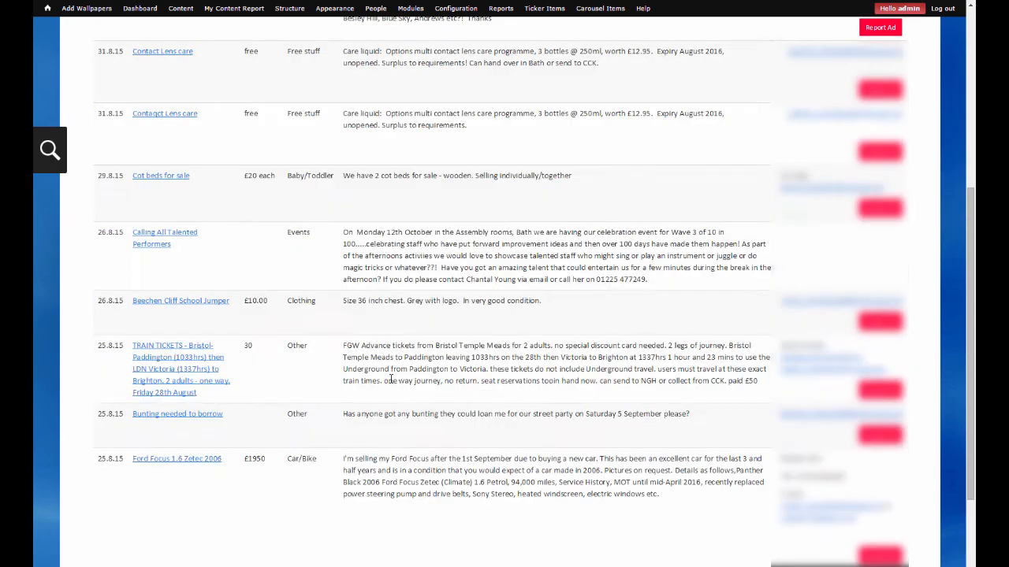